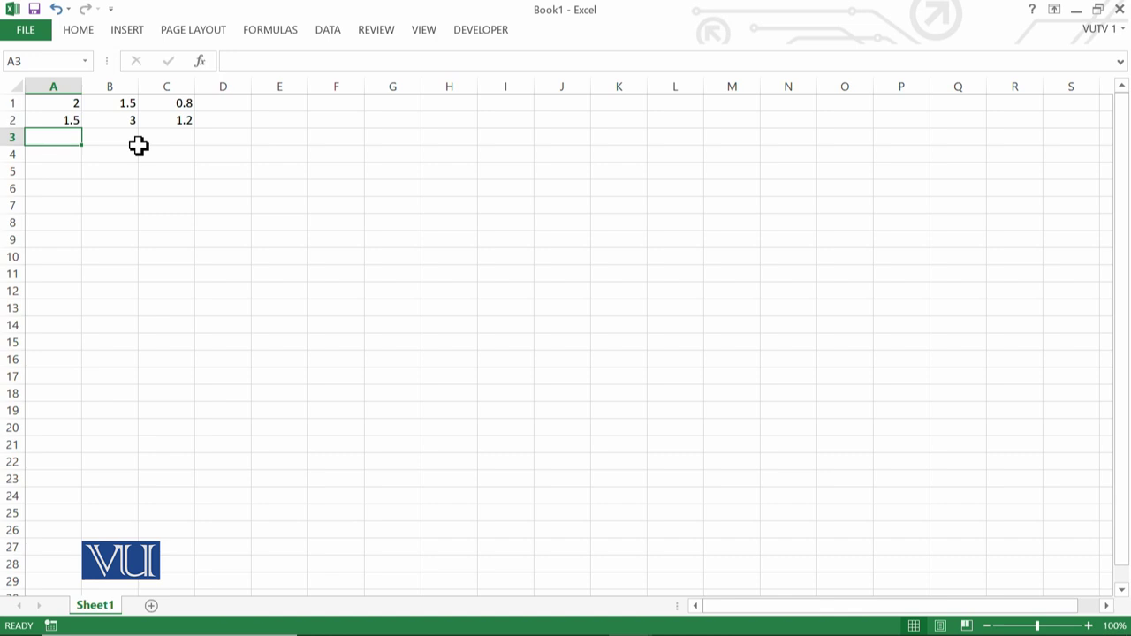
Complete the third row of the matrix by entering 0.8, 1.2 and 2.5 in cells A3 to C3.
{"action": "type", "text": ".8"}
{"action": "key", "text": "Tab"}
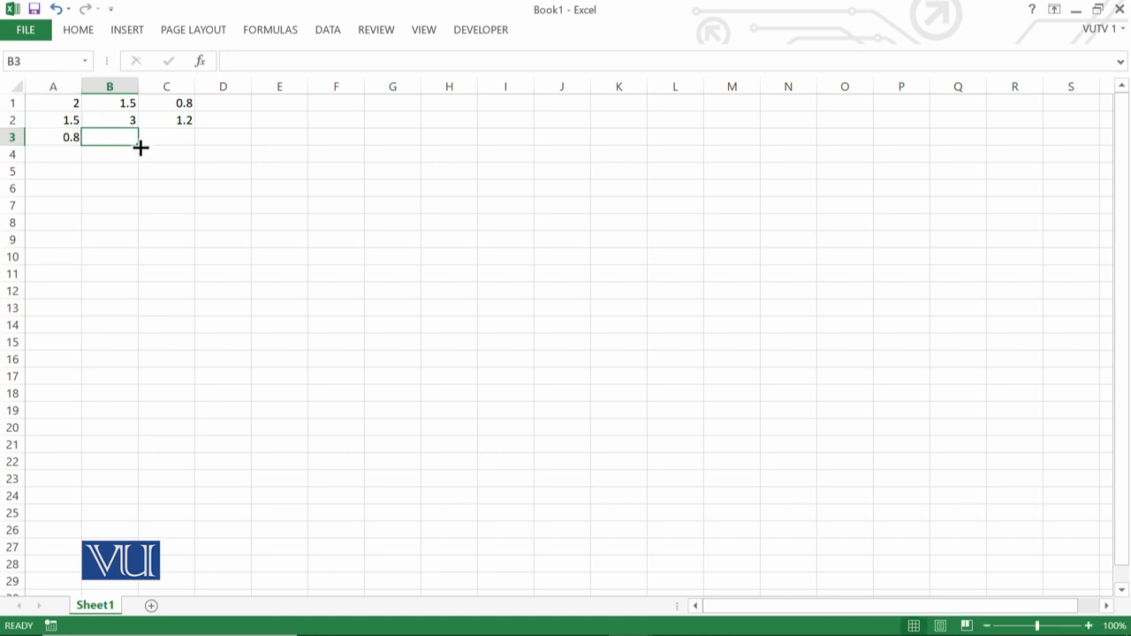
{"action": "type", "text": "1.2"}
{"action": "key", "text": "Tab"}
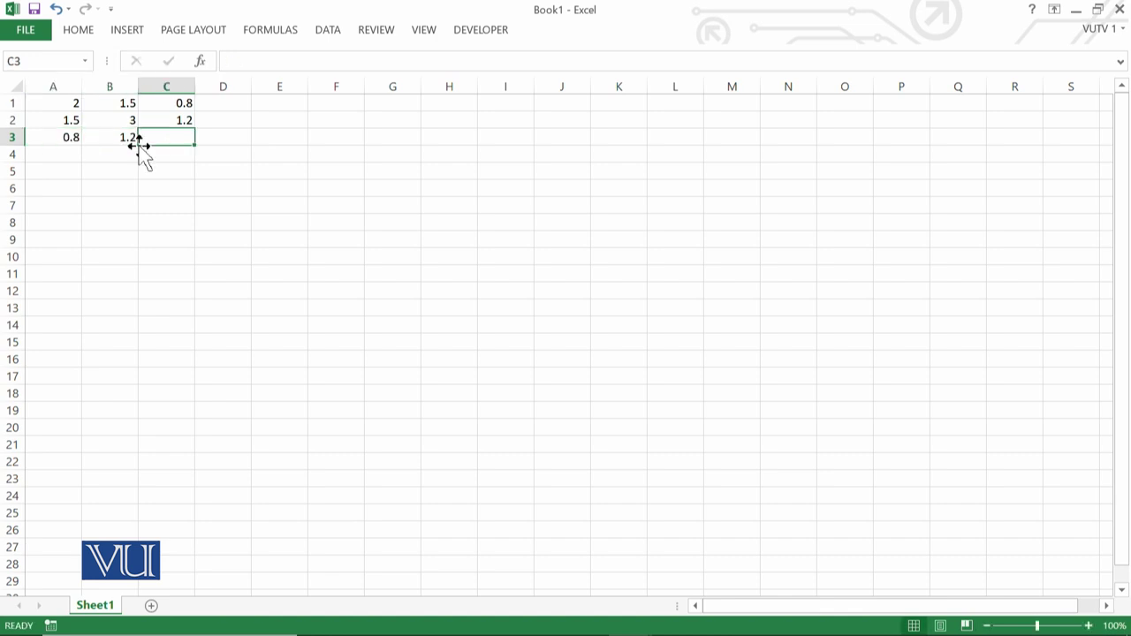
{"action": "type", "text": "2.5"}
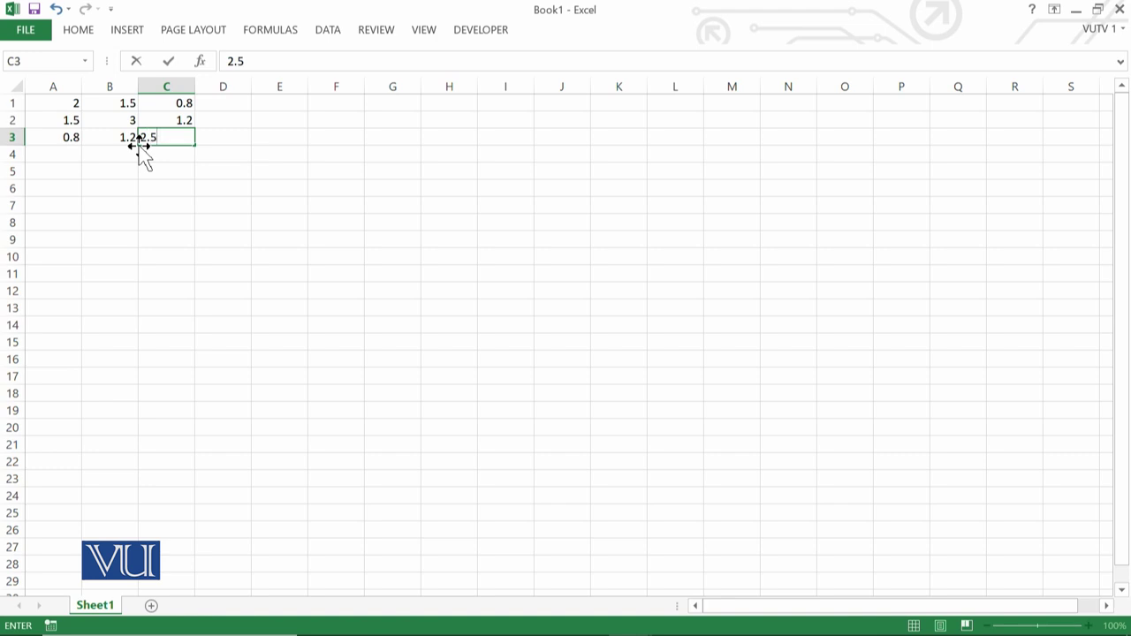
{"action": "key", "text": "Tab"}
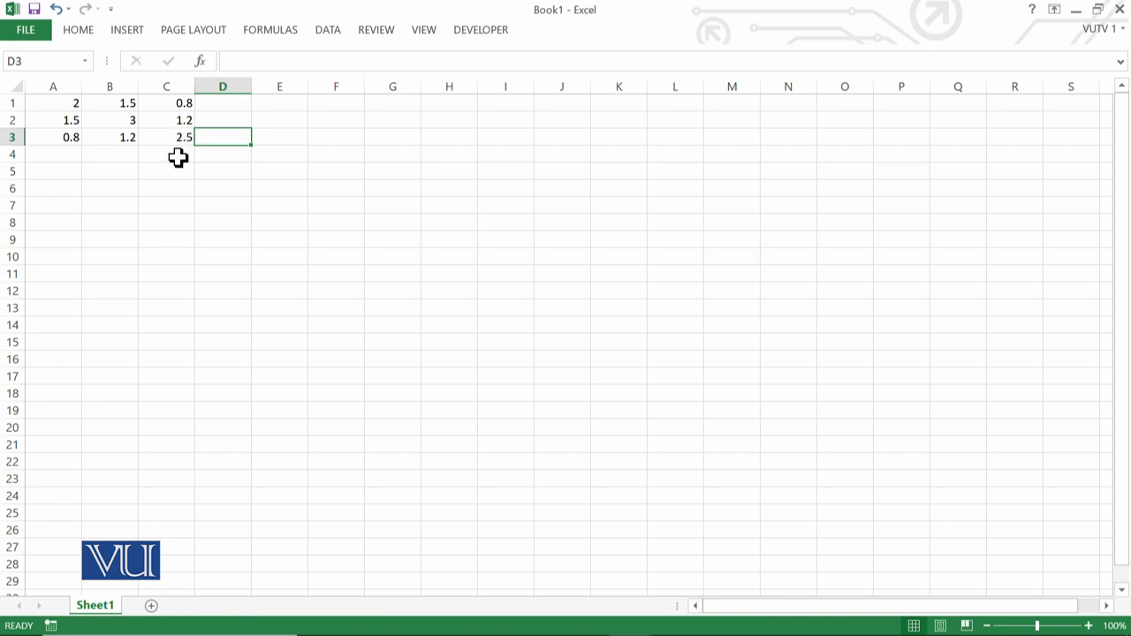
Calculate the determinant of the matrix in cell E4 with the array formula =MDETERM(A1:C3).
{"action": "left_click", "coordinate": [296, 153]}
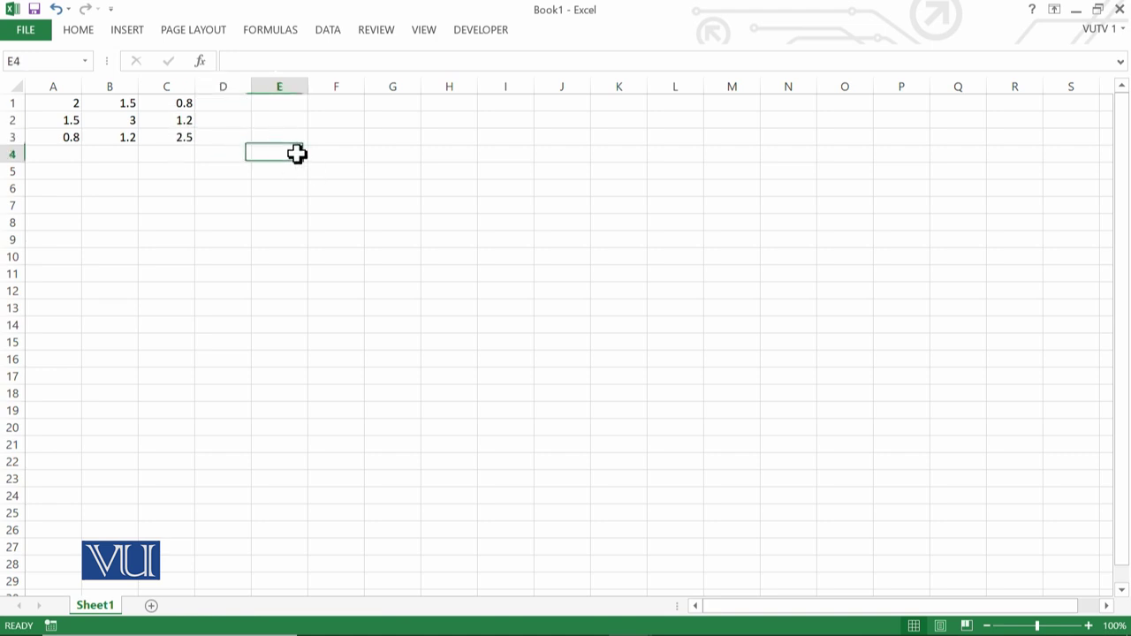
{"action": "type", "text": "="}
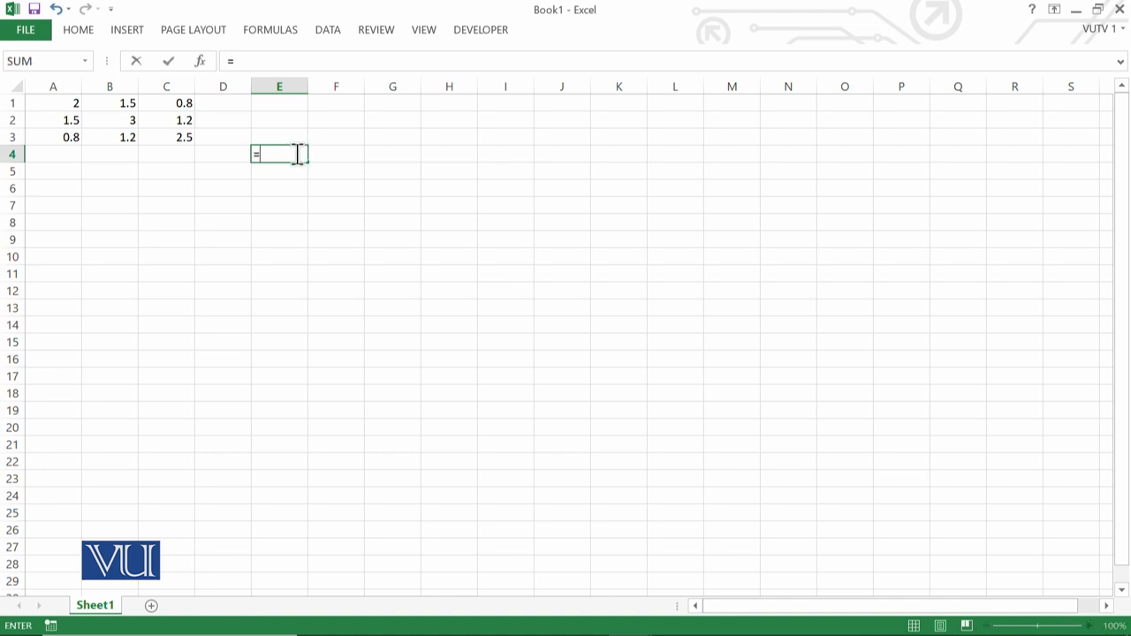
{"action": "type", "text": "m"}
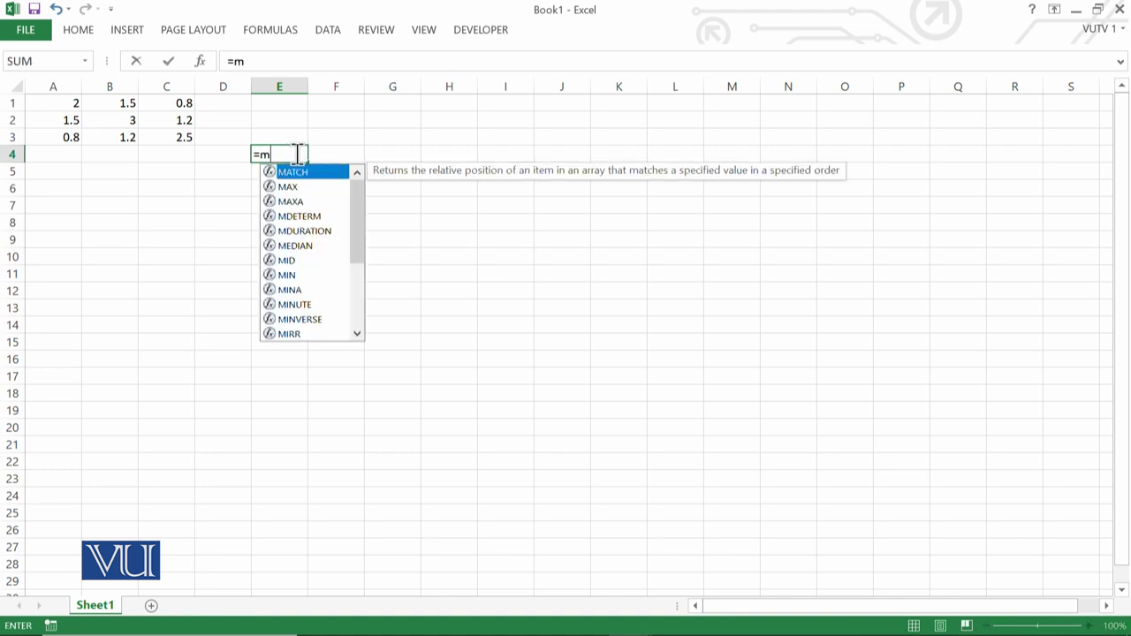
{"action": "type", "text": "d"}
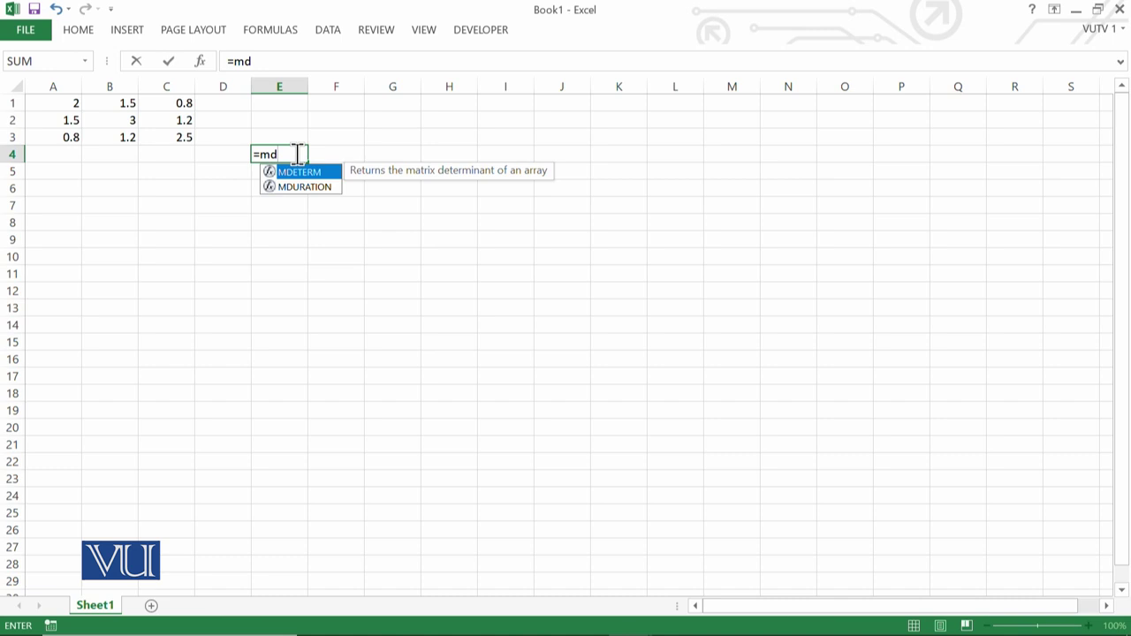
{"action": "type", "text": "e"}
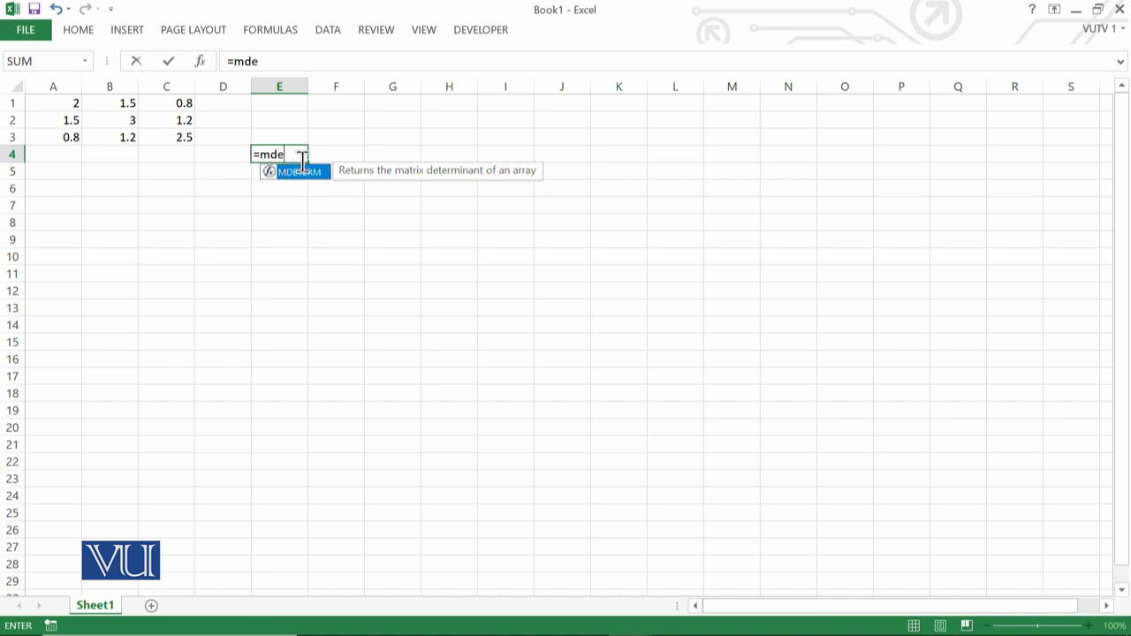
{"action": "double_click", "coordinate": [308, 172]}
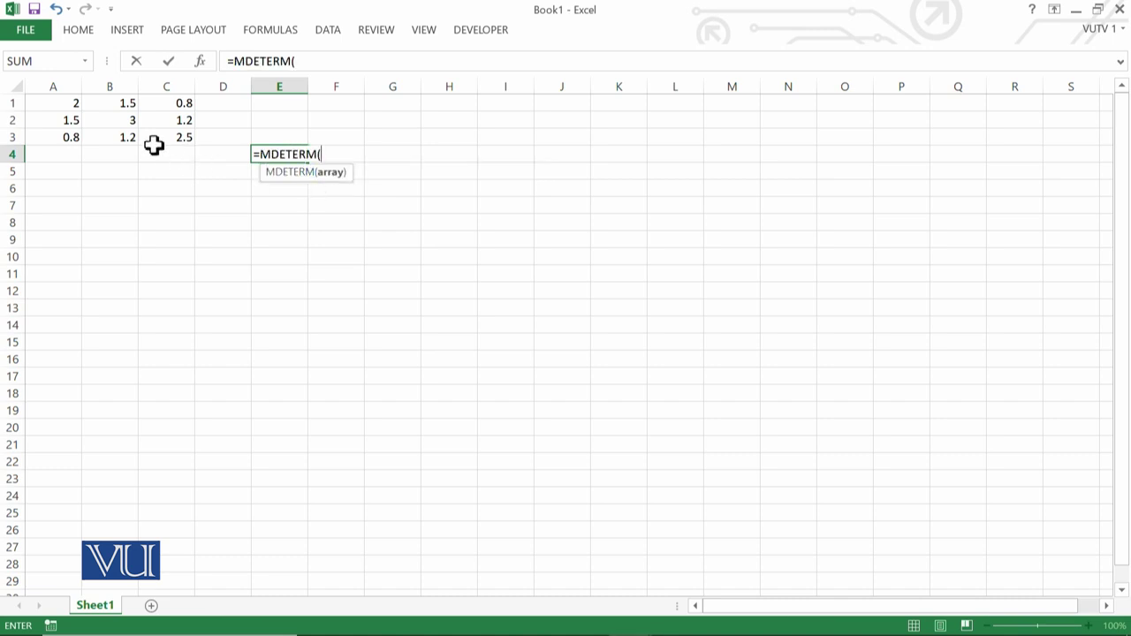
{"action": "left_click_drag", "start_coordinate": [59, 108], "coordinate": [161, 132]}
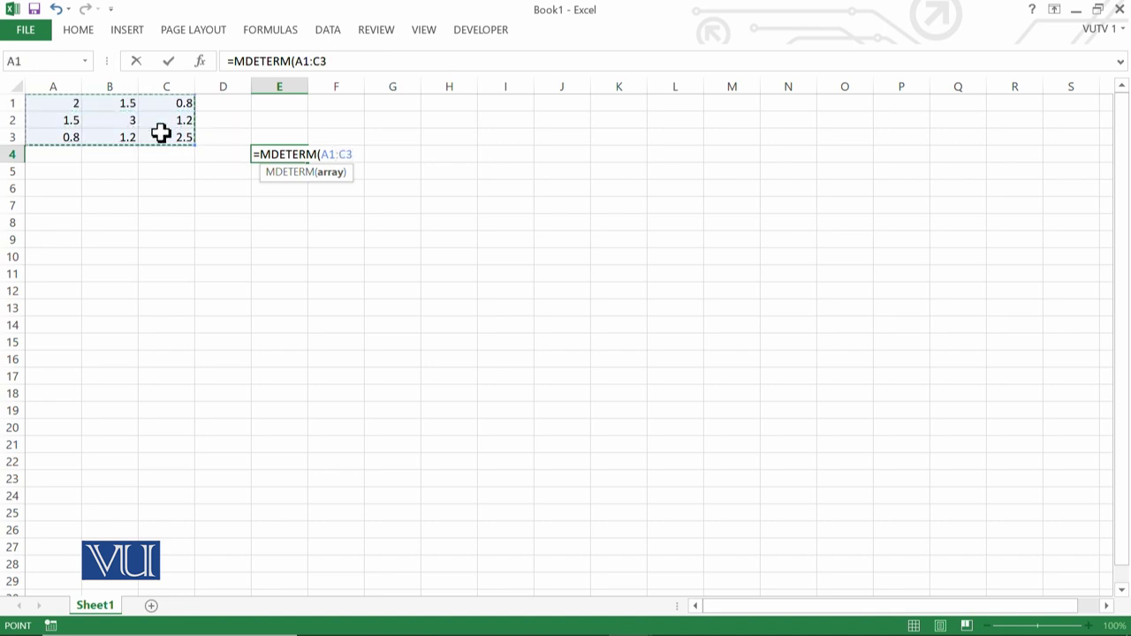
{"action": "type", "text": ")"}
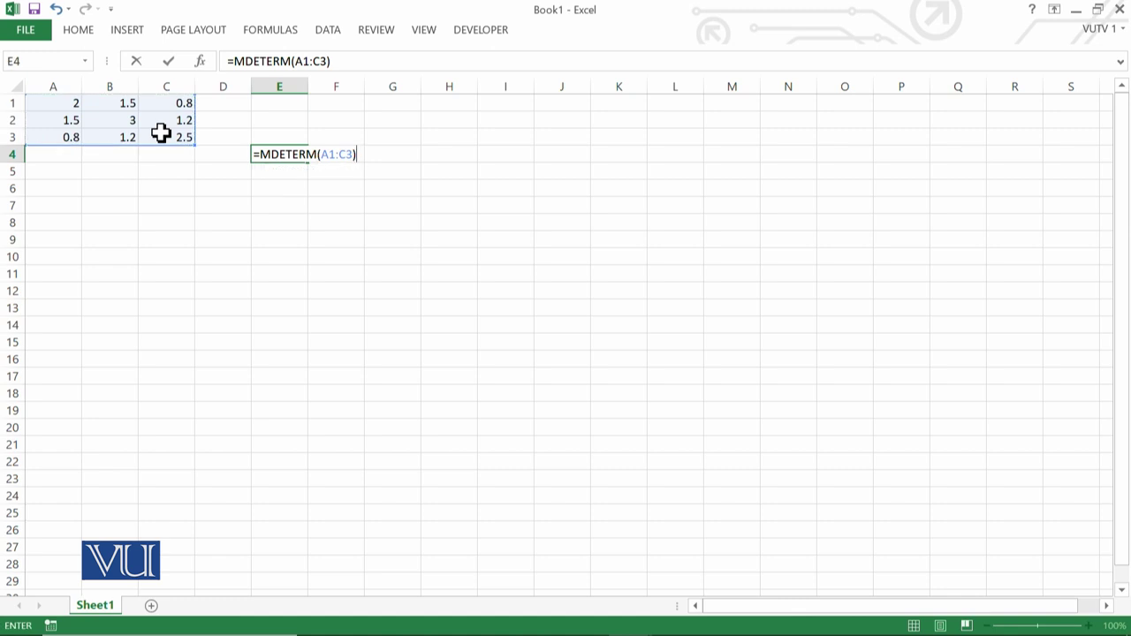
{"action": "key", "text": "ctrl+Return"}
{"action": "key", "text": "ctrl+shift+Return"}
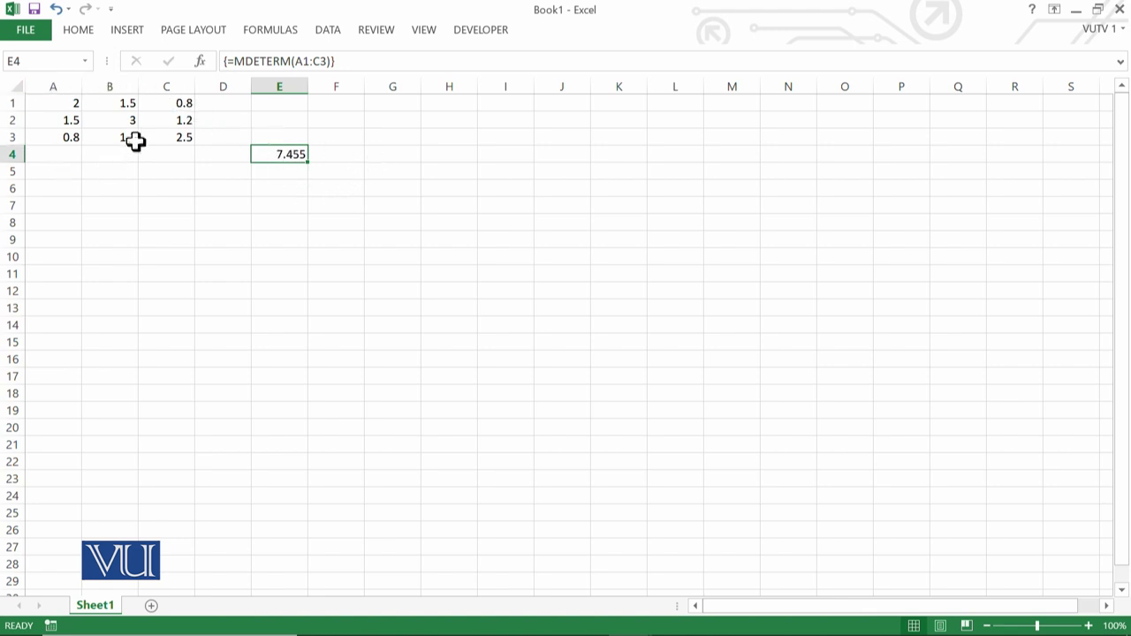
{"action": "left_click", "coordinate": [405, 153]}
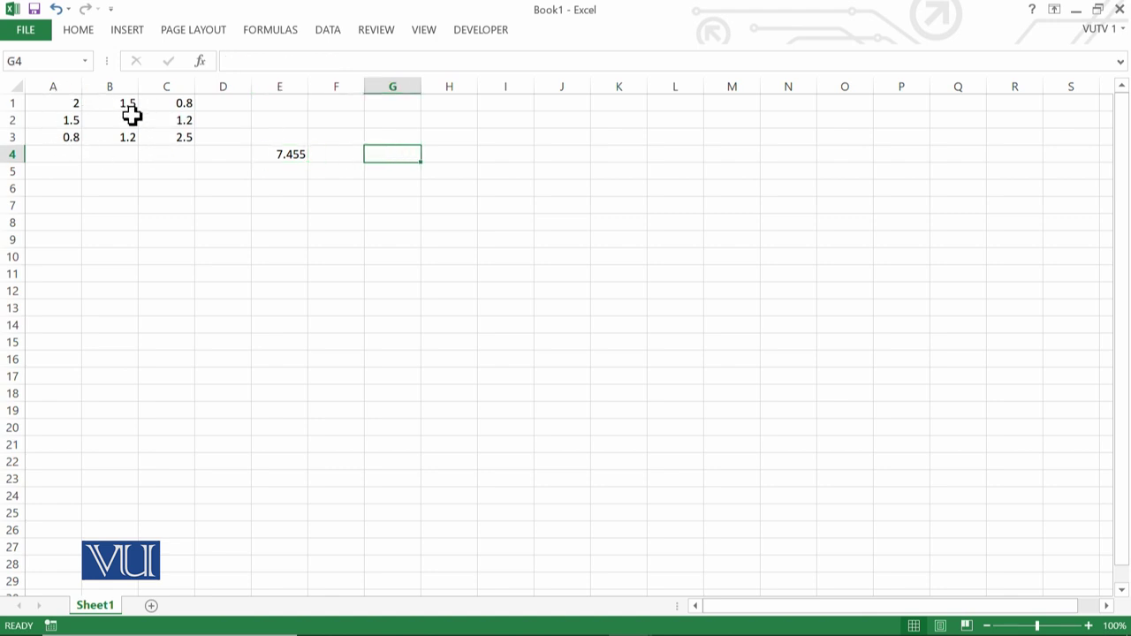
{"action": "type", "text": "="}
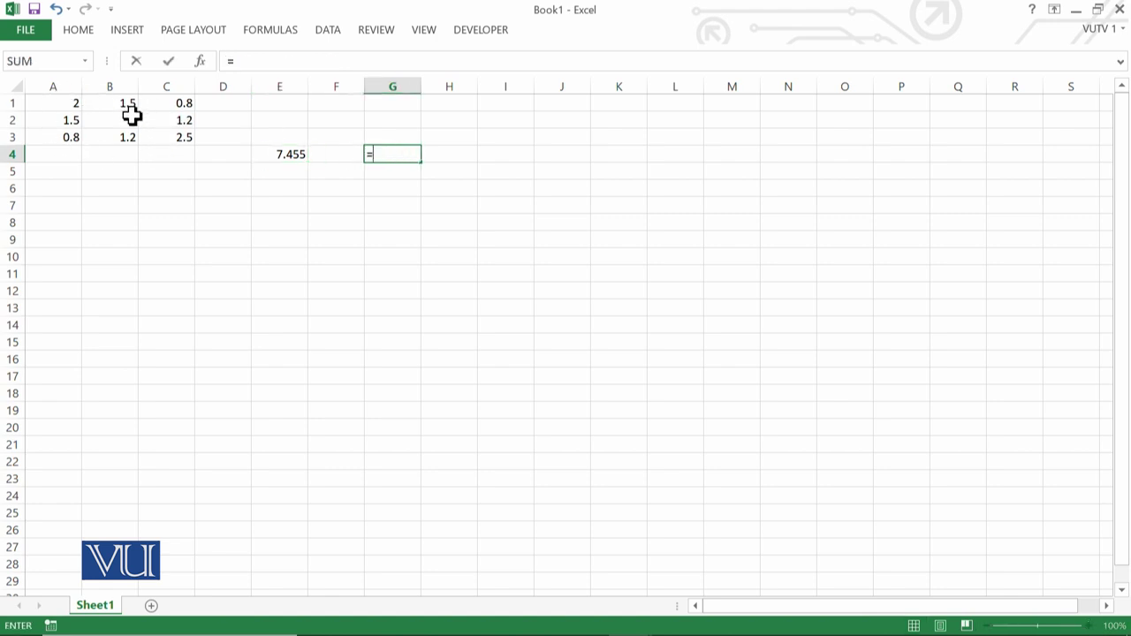
{"action": "key", "text": "BackSpace"}
{"action": "key", "text": "Return"}
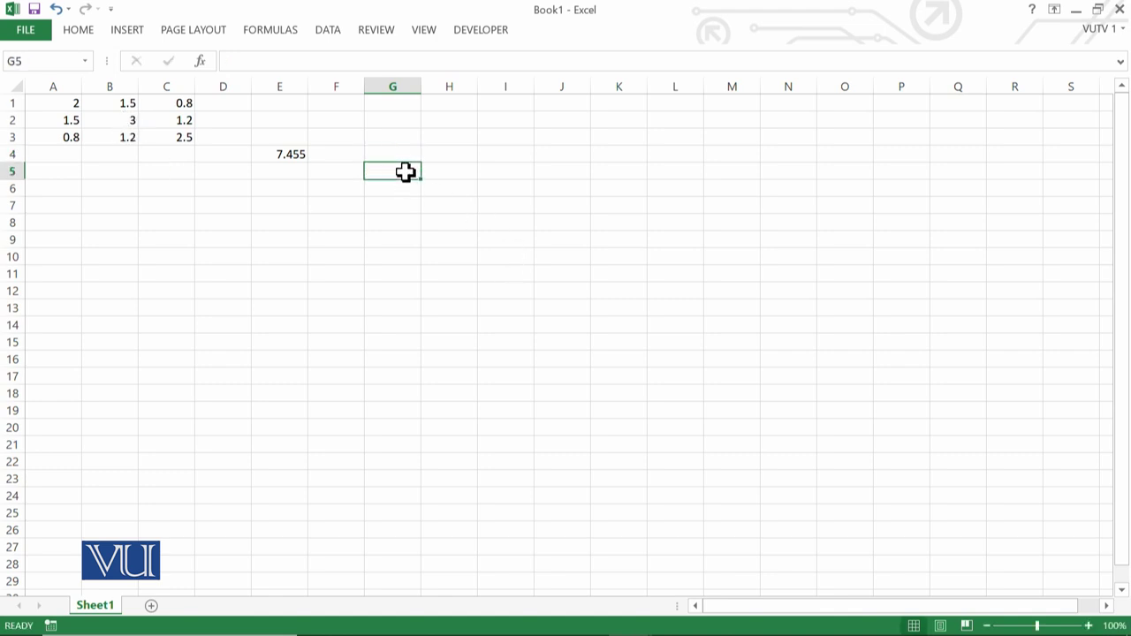
Calculate the inverse of the matrix in G5:I7 with the array formula =MINVERSE(A1:C3).
{"action": "left_click_drag", "start_coordinate": [399, 173], "coordinate": [479, 202]}
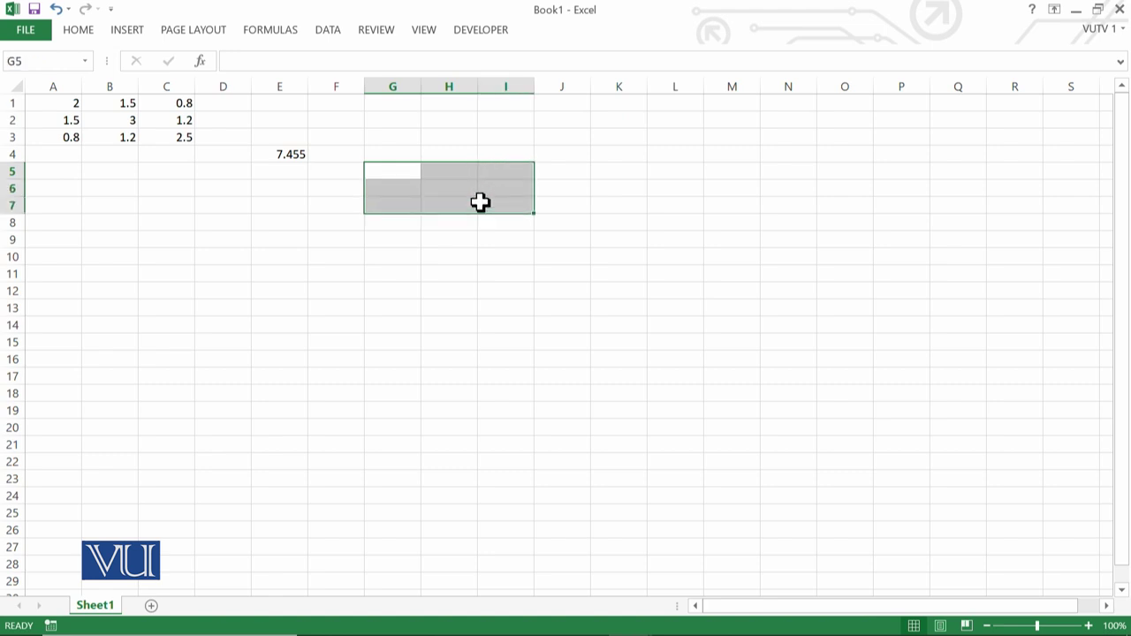
{"action": "type", "text": "="}
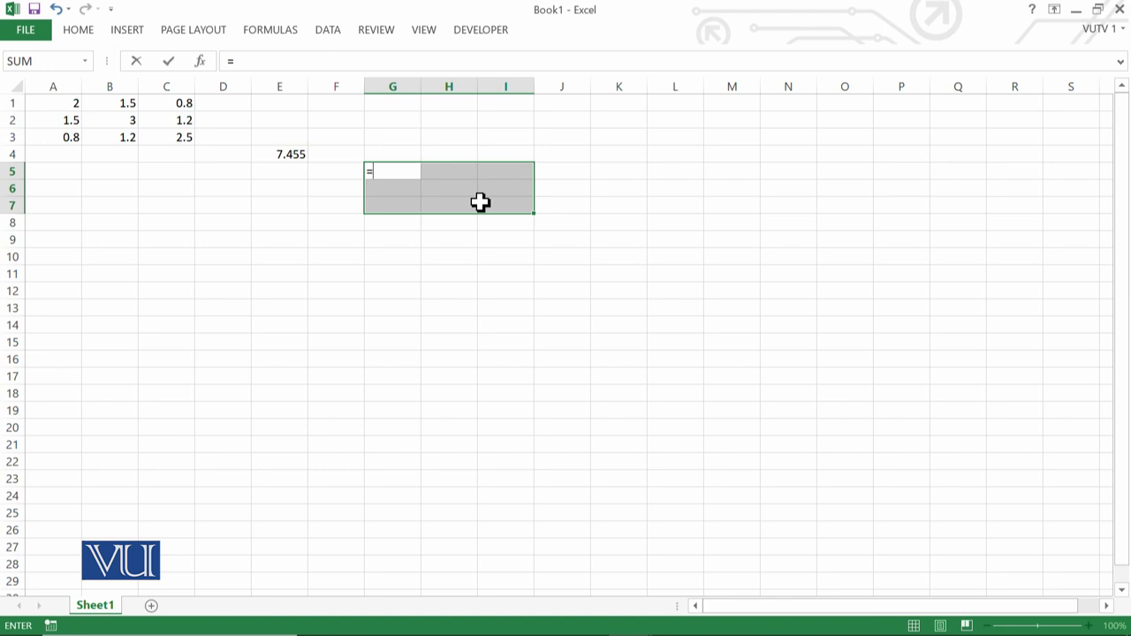
{"action": "type", "text": "min"}
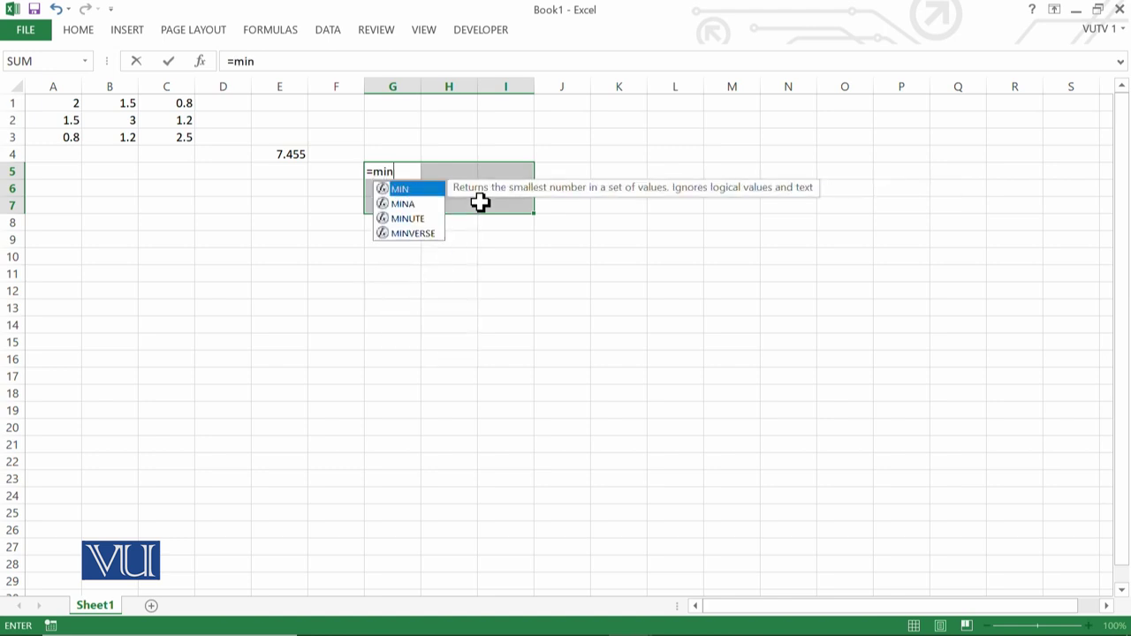
{"action": "double_click", "coordinate": [435, 233]}
{"action": "left_click_drag", "start_coordinate": [63, 106], "coordinate": [157, 136]}
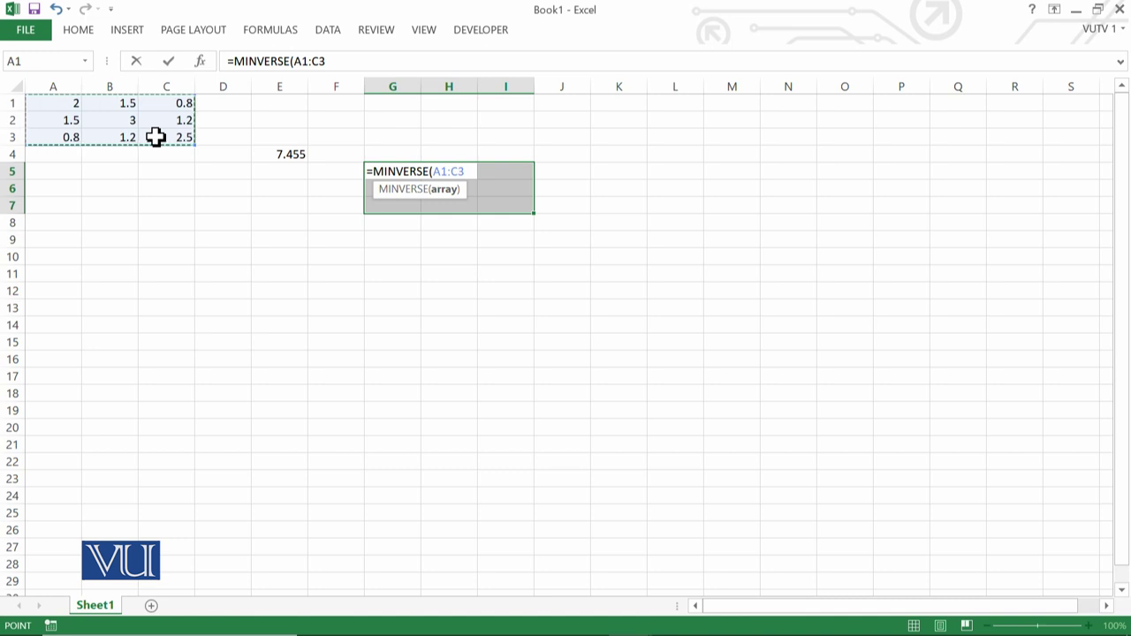
{"action": "type", "text": ")"}
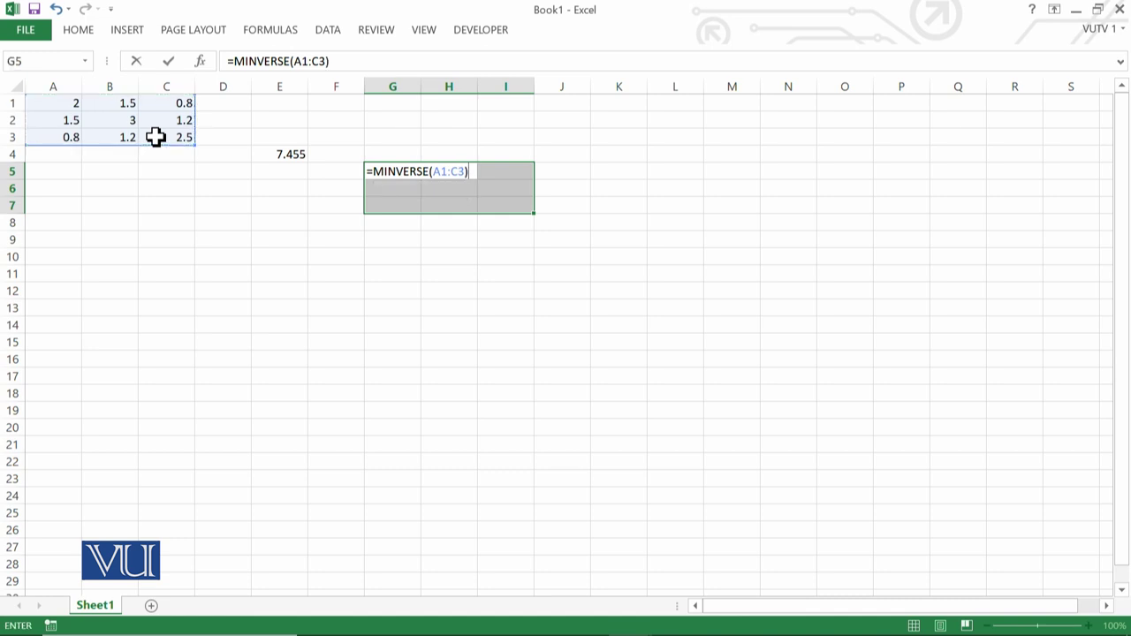
{"action": "key", "text": "ctrl+shift+Return"}
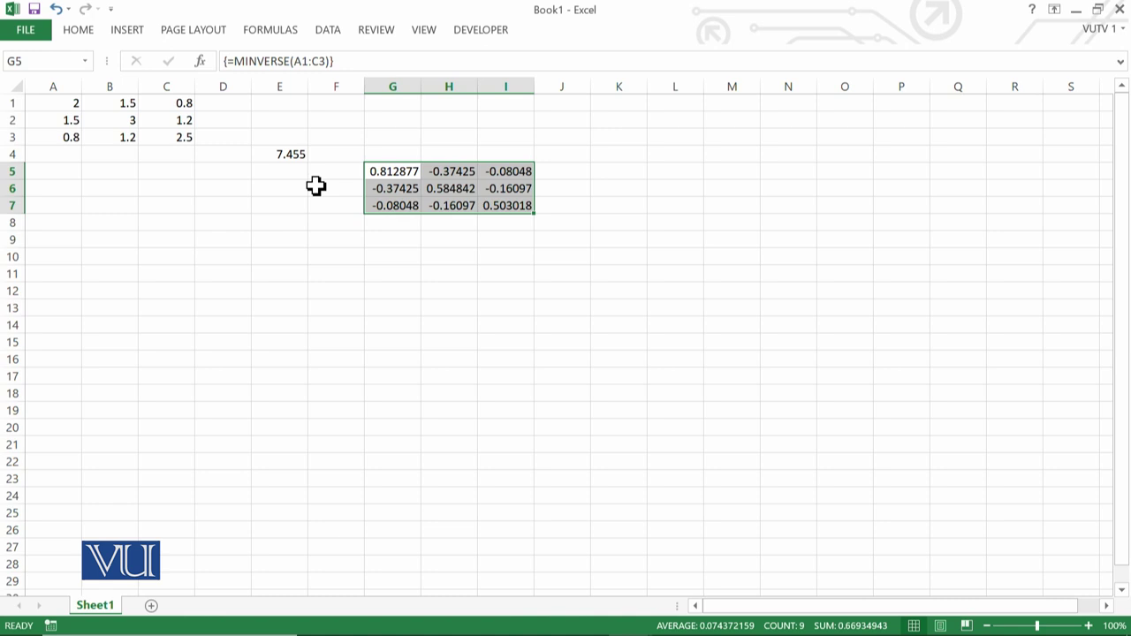
Switch to the multivariate normal distribution slide and annotate the dimensions for multiplying the inverse matrix by the deviation vector.
{"action": "key", "text": "alt+Tab"}
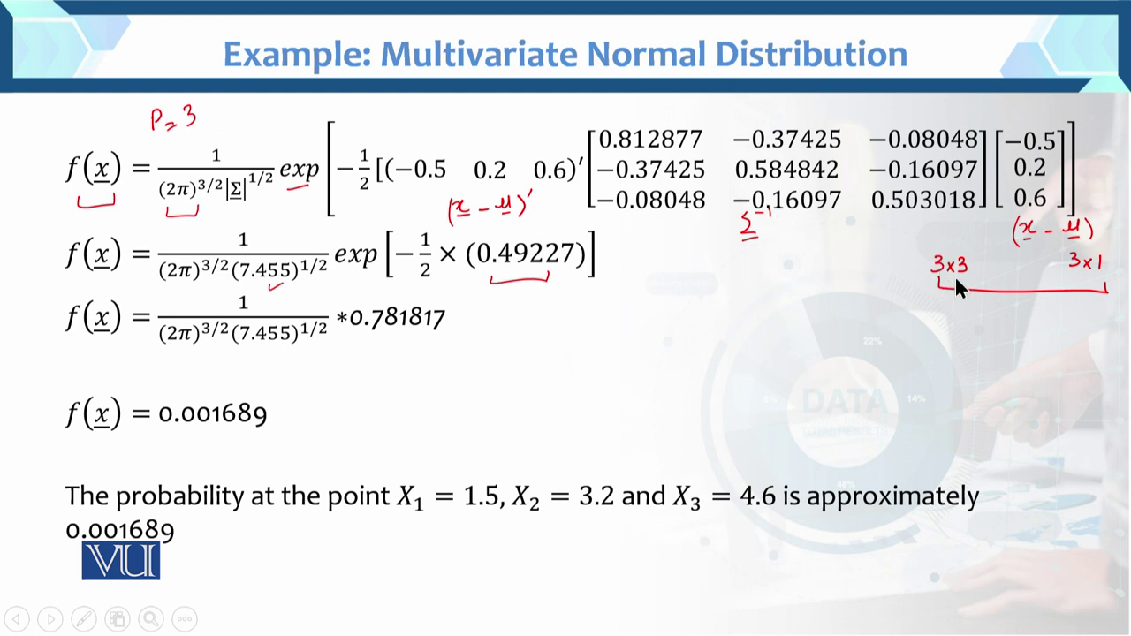
{"action": "left_click_drag", "start_coordinate": [955, 250], "coordinate": [968, 244]}
{"action": "mouse_move", "coordinate": [995, 304]}
{"action": "left_mouse_down"}
{"action": "mouse_move", "coordinate": [993, 318]}
{"action": "mouse_move", "coordinate": [1028, 321]}
{"action": "left_mouse_up"}
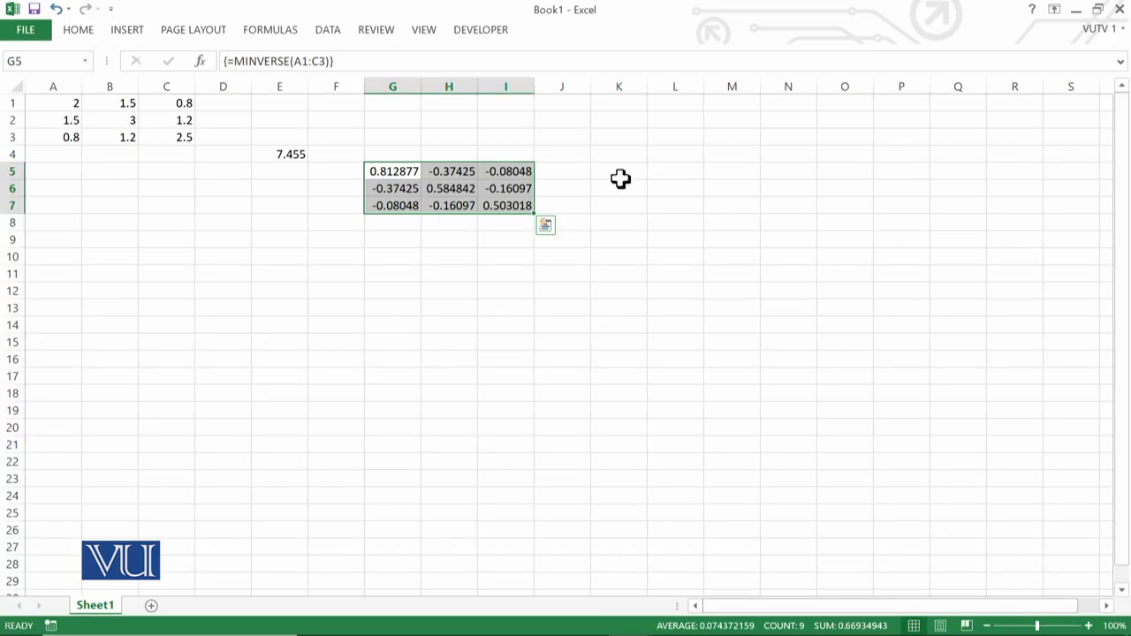
Switch back to the Excel workbook and enter the column vector -0.05, 0.2 and 0.6 in cells L5 to L7.
{"action": "left_click", "coordinate": [685, 177]}
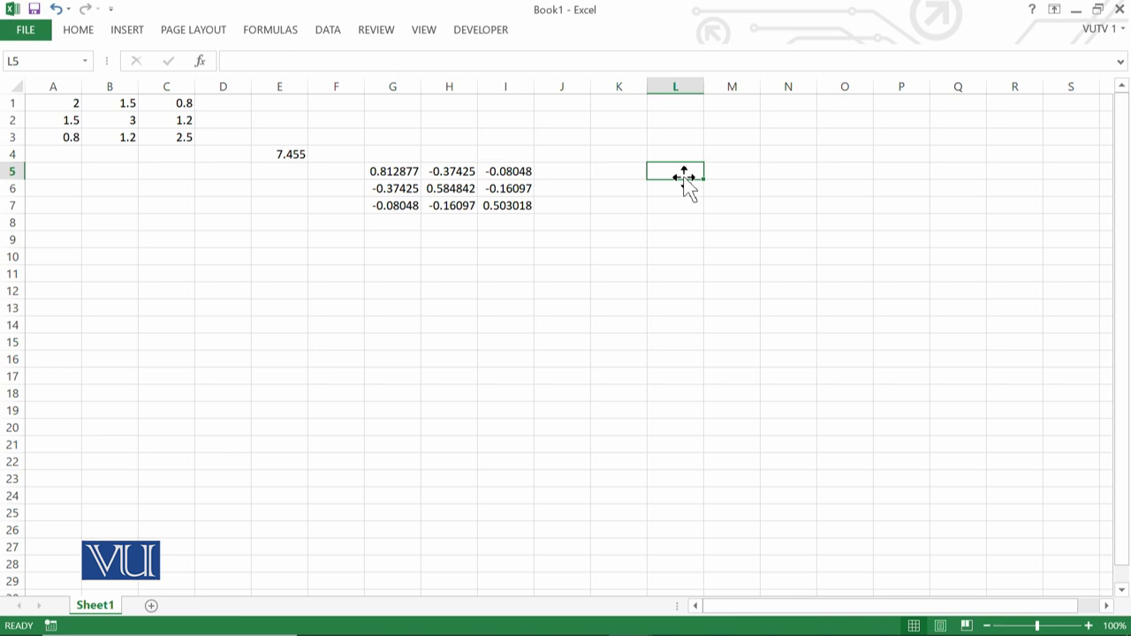
{"action": "type", "text": "-.05"}
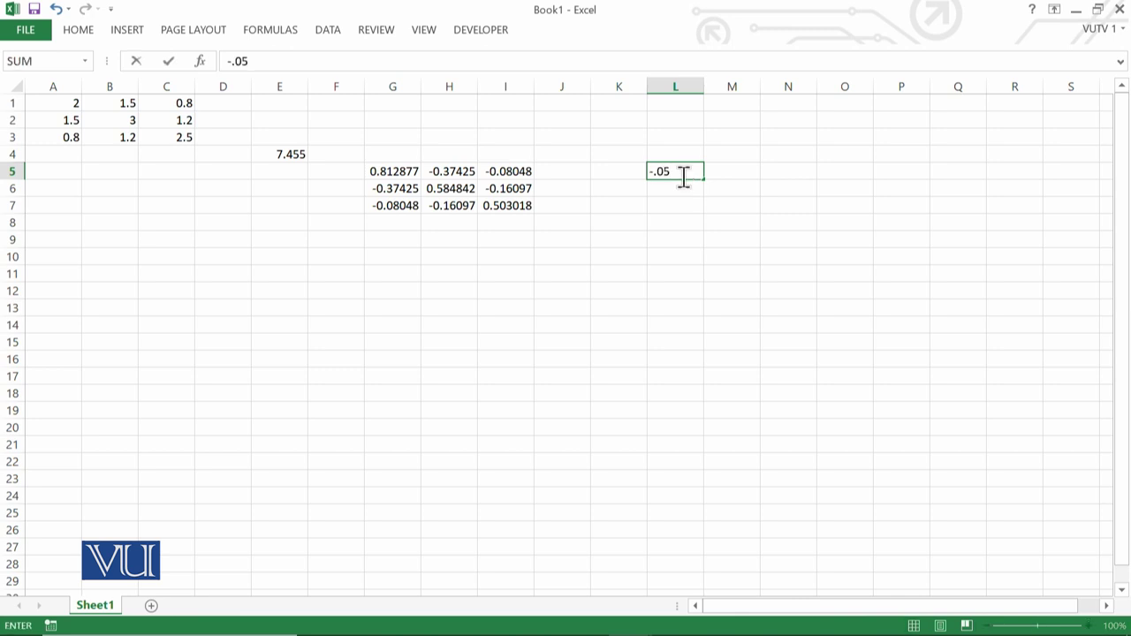
{"action": "key", "text": "Return"}
{"action": "type", "text": ".2"}
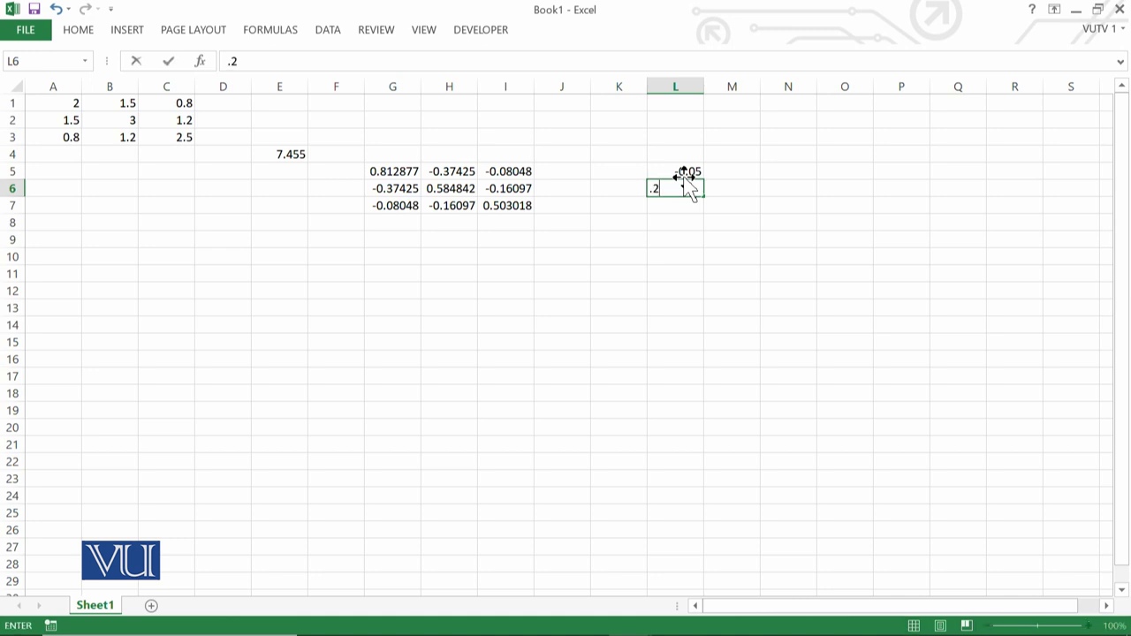
{"action": "key", "text": "Return"}
{"action": "type", "text": ".6"}
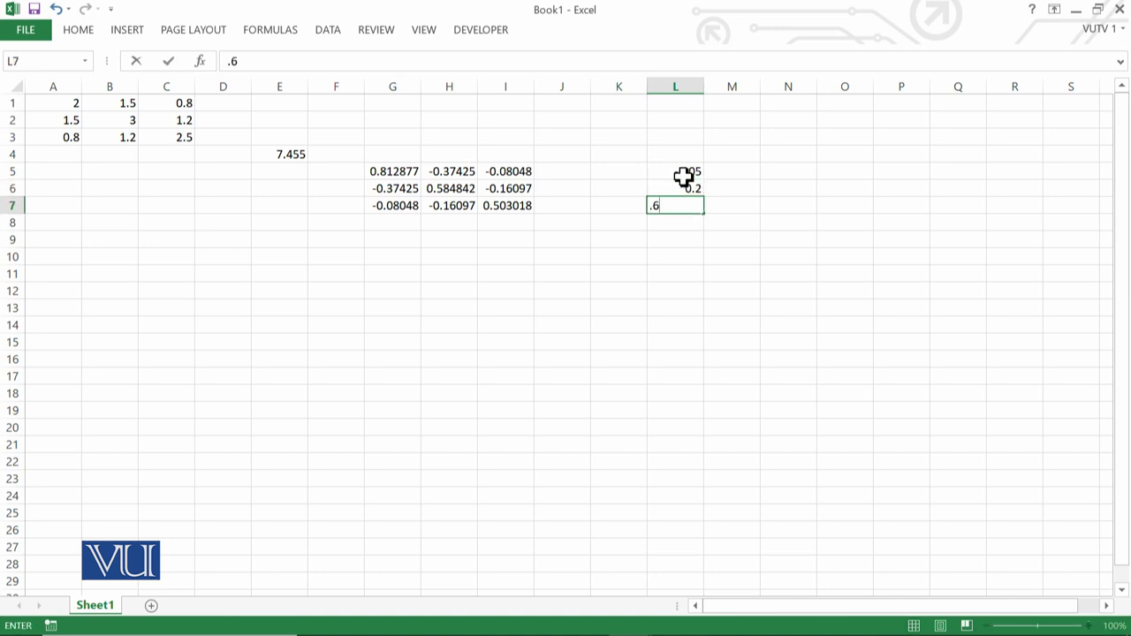
{"action": "key", "text": "Return"}
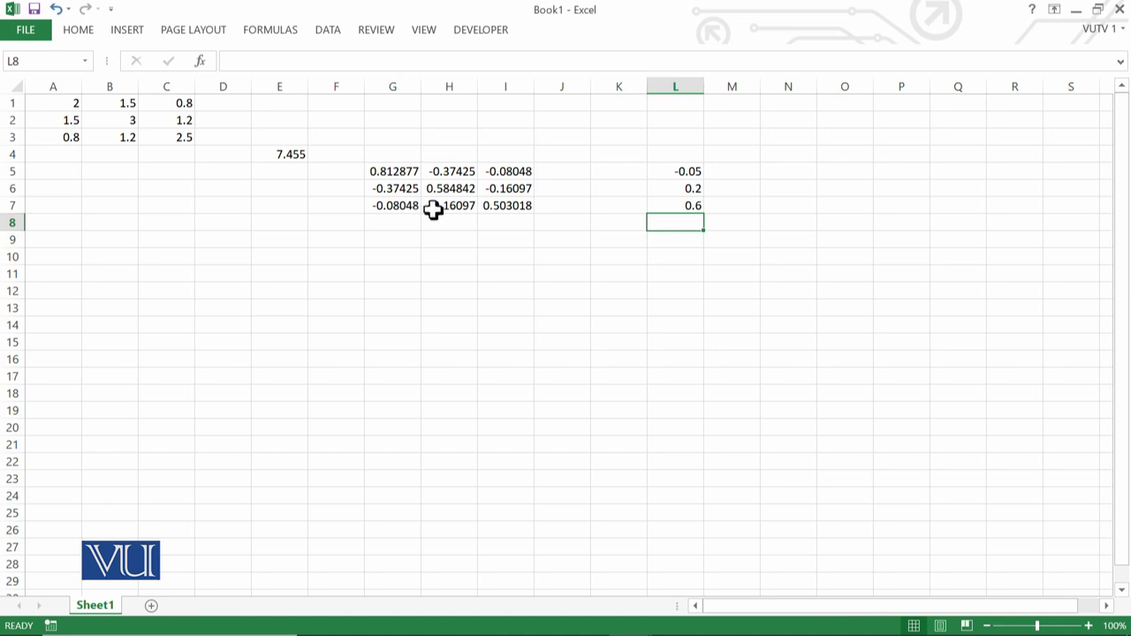
{"action": "left_click", "coordinate": [621, 260]}
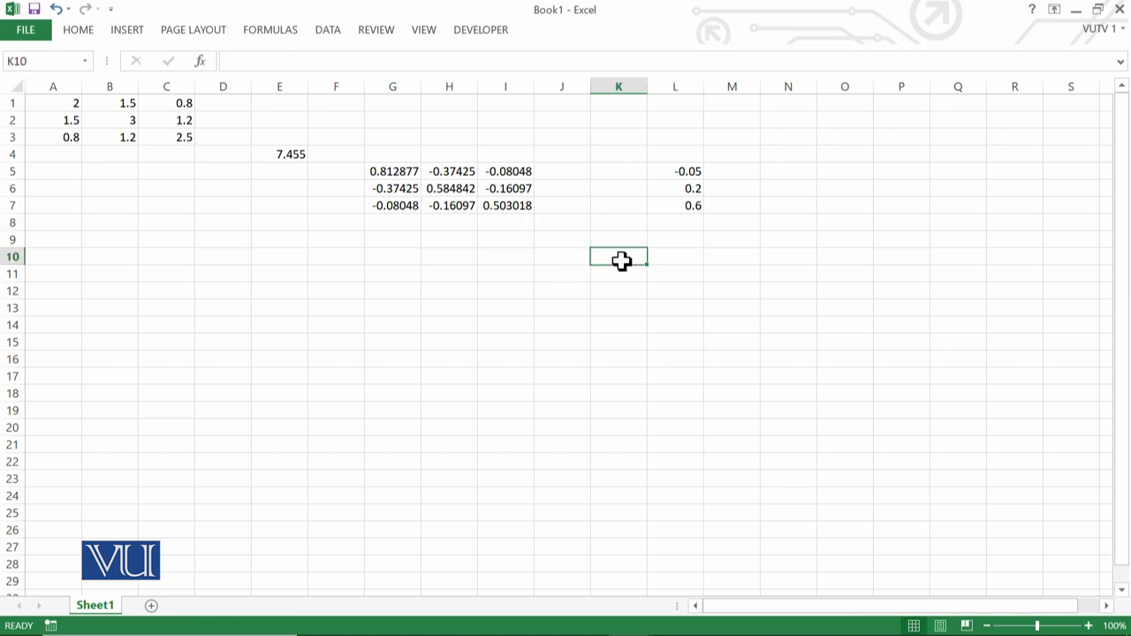
{"action": "type", "text": "="}
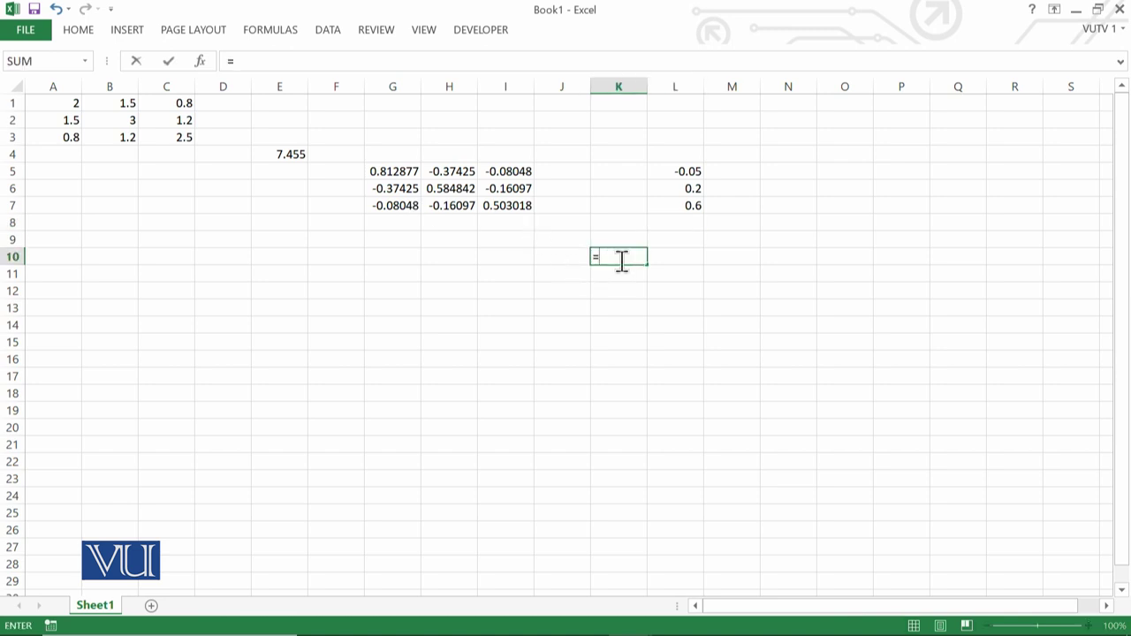
{"action": "key", "text": "BackSpace"}
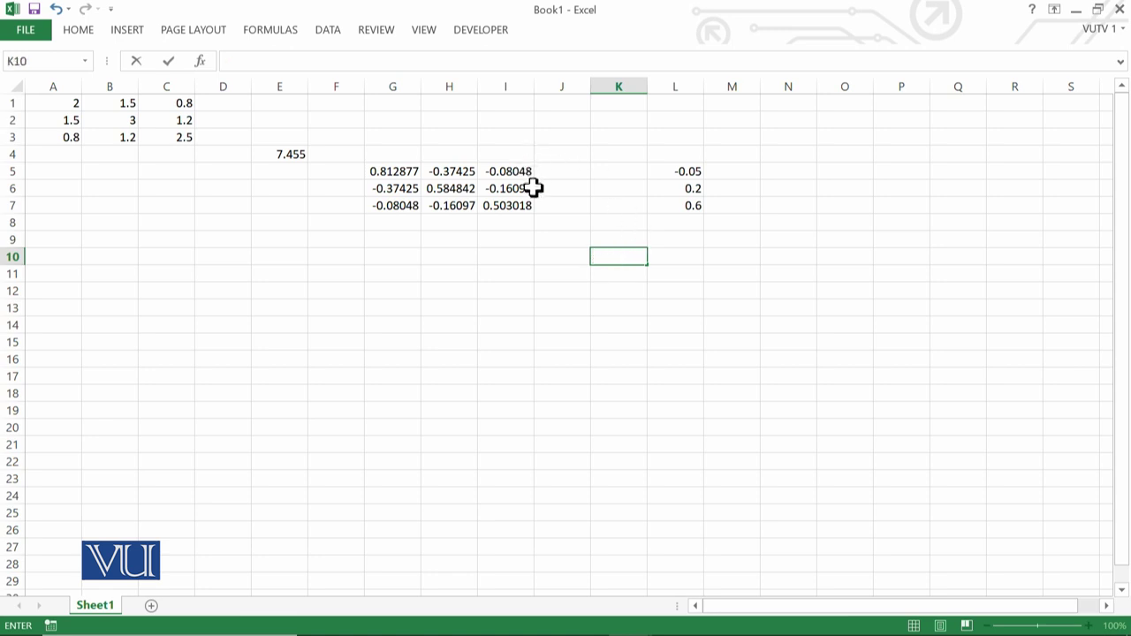
Multiply the inverse matrix by the column vector in M10:M12 with the array formula =MMULT(G5:I7,L5:L7).
{"action": "left_click_drag", "start_coordinate": [714, 256], "coordinate": [718, 290]}
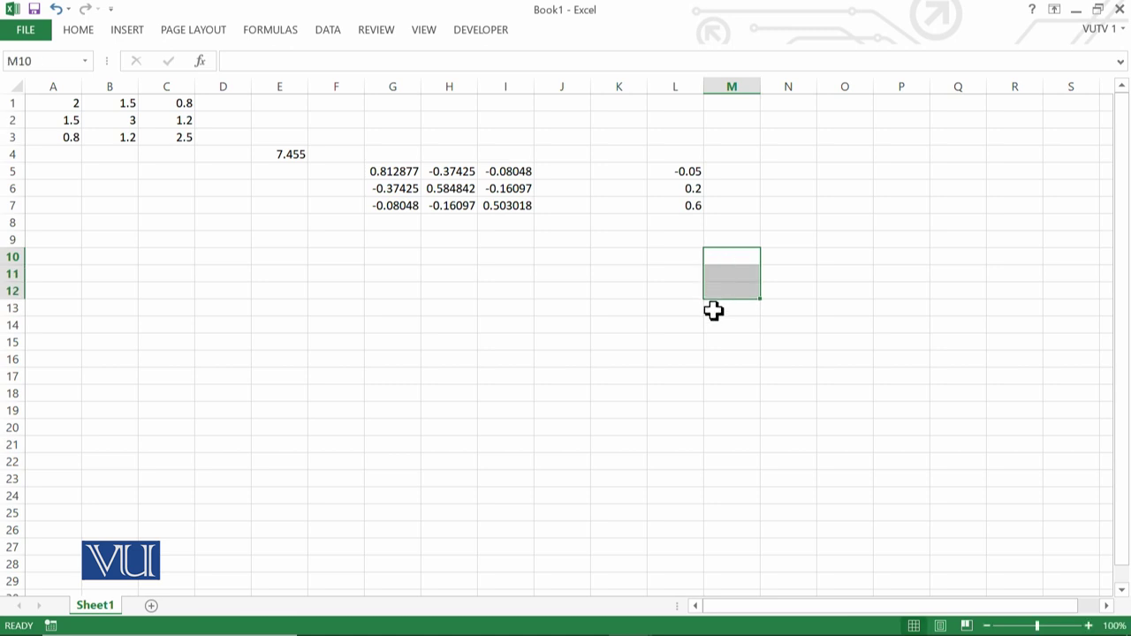
{"action": "type", "text": "="}
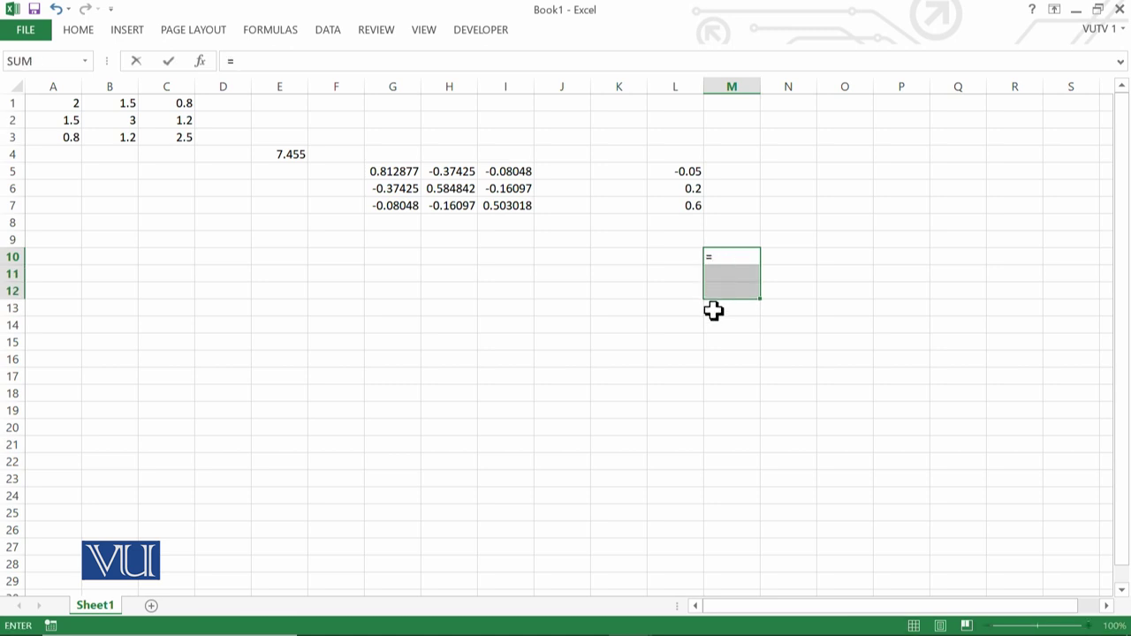
{"action": "type", "text": "mm"}
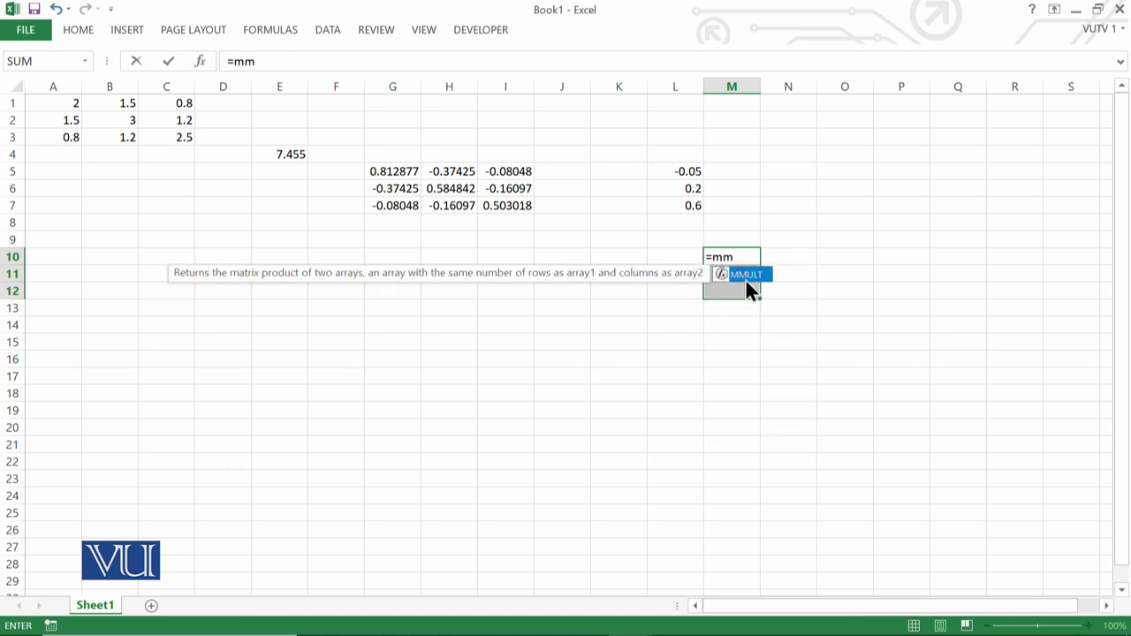
{"action": "double_click", "coordinate": [747, 274]}
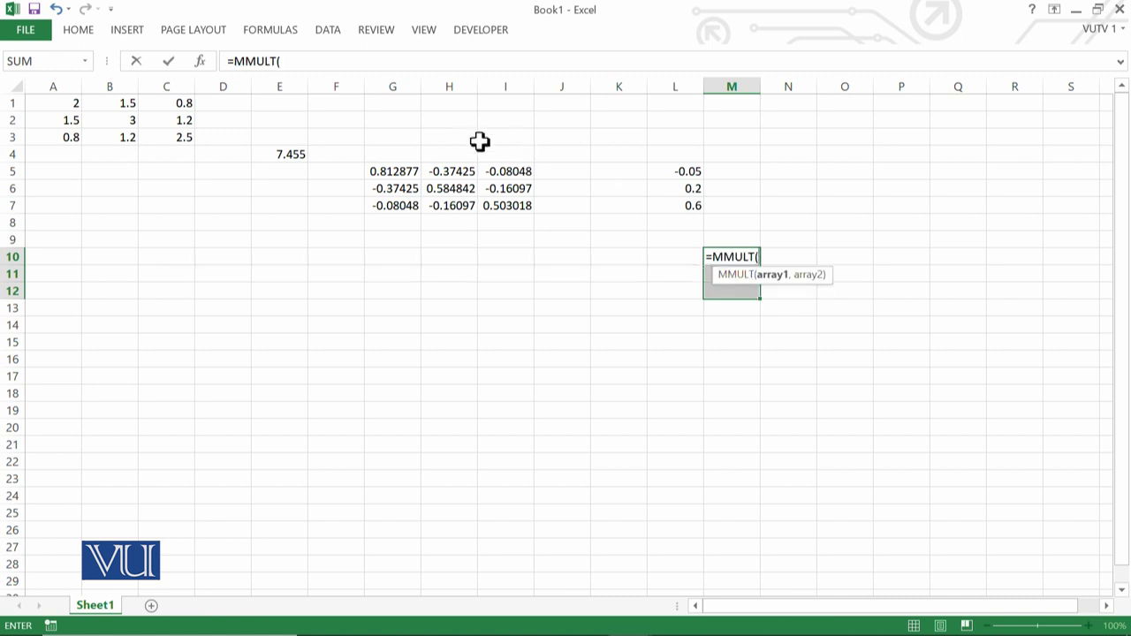
{"action": "left_click_drag", "start_coordinate": [395, 176], "coordinate": [492, 198]}
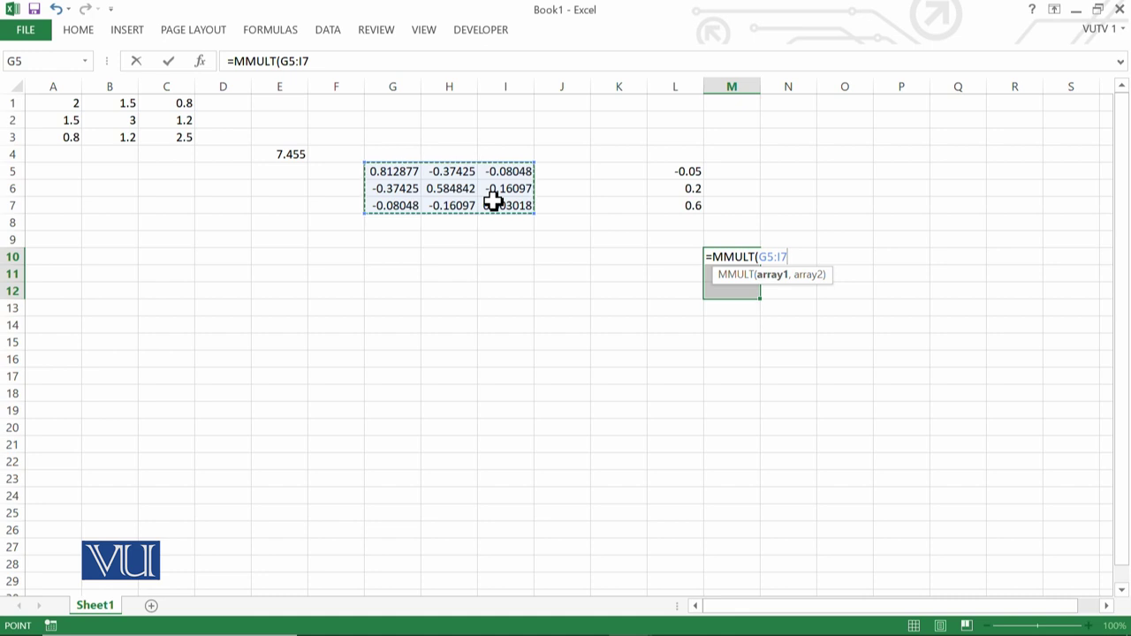
{"action": "type", "text": ","}
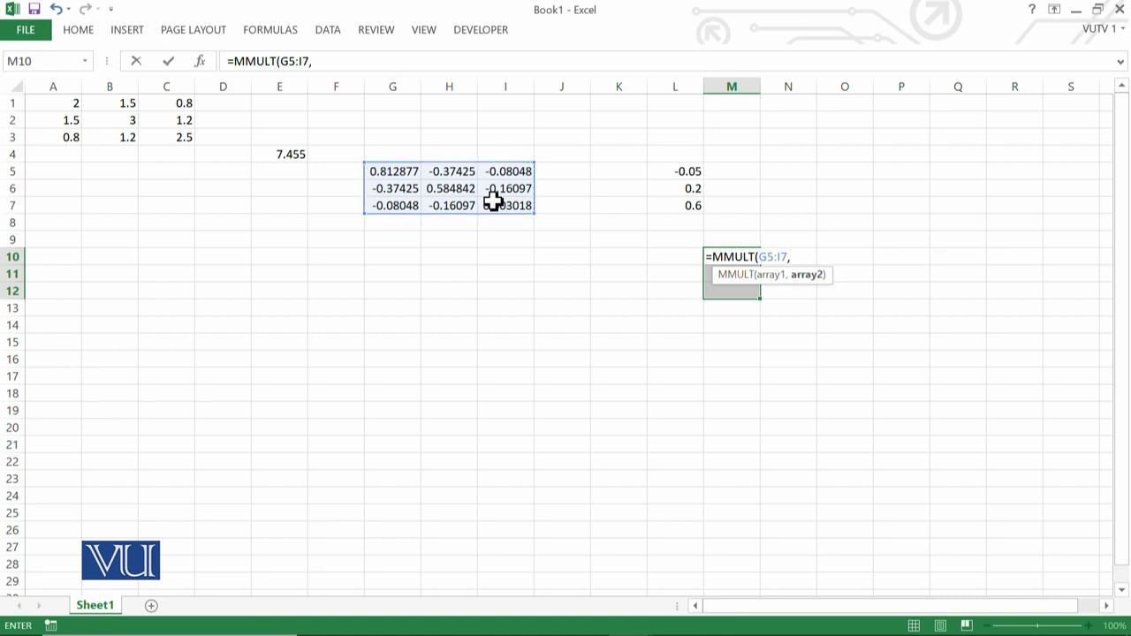
{"action": "left_click_drag", "start_coordinate": [686, 172], "coordinate": [689, 203]}
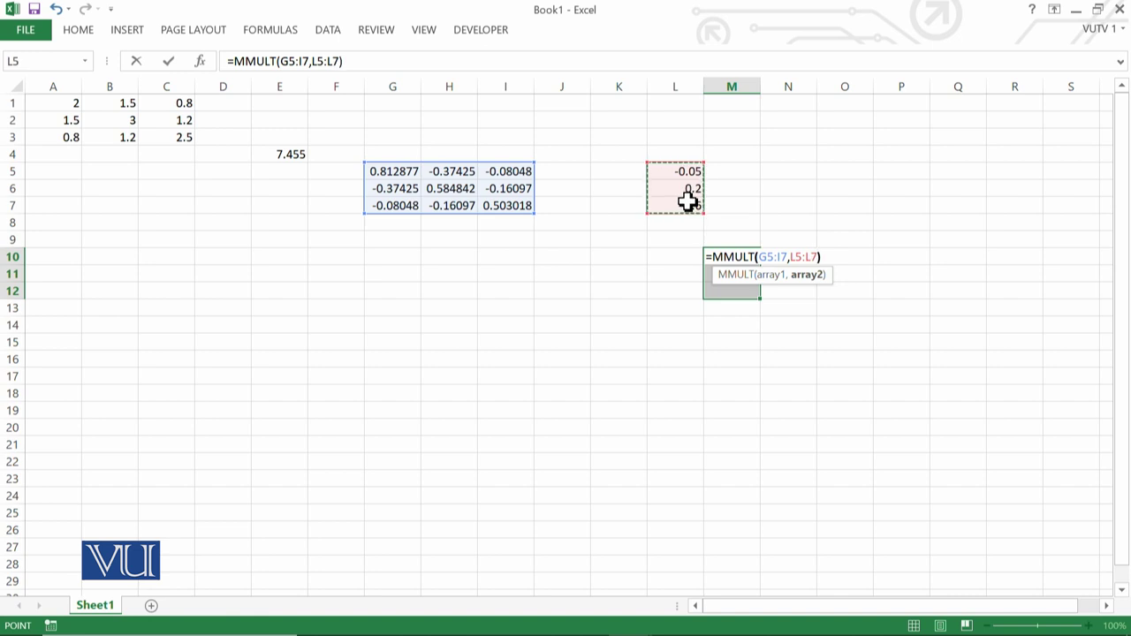
{"action": "type", "text": ")"}
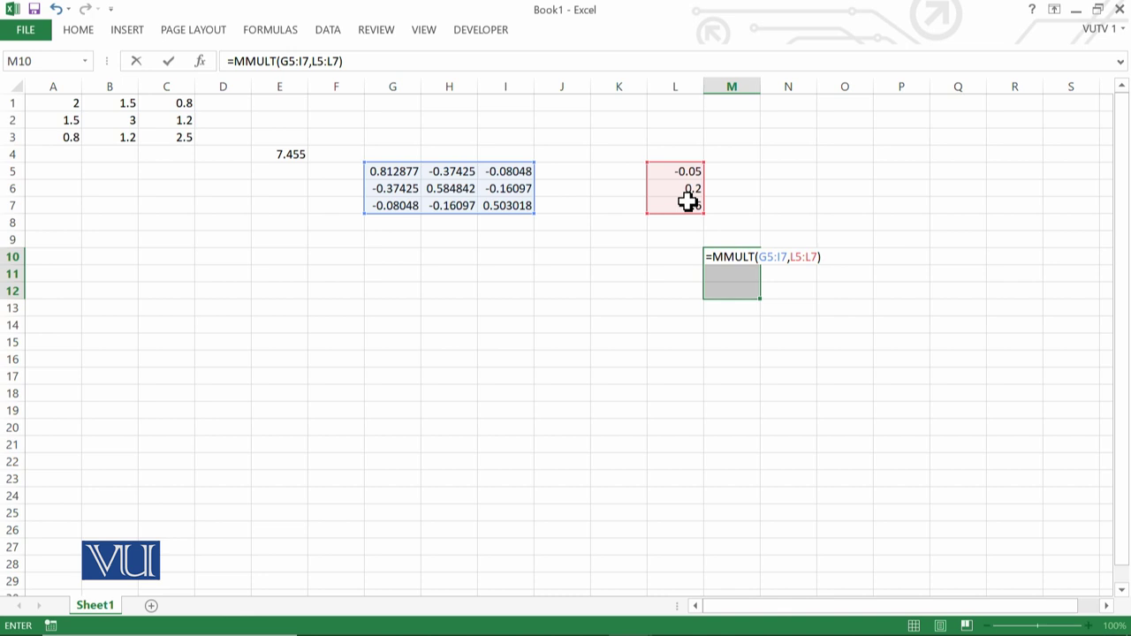
{"action": "key", "text": "ctrl+shift+Return"}
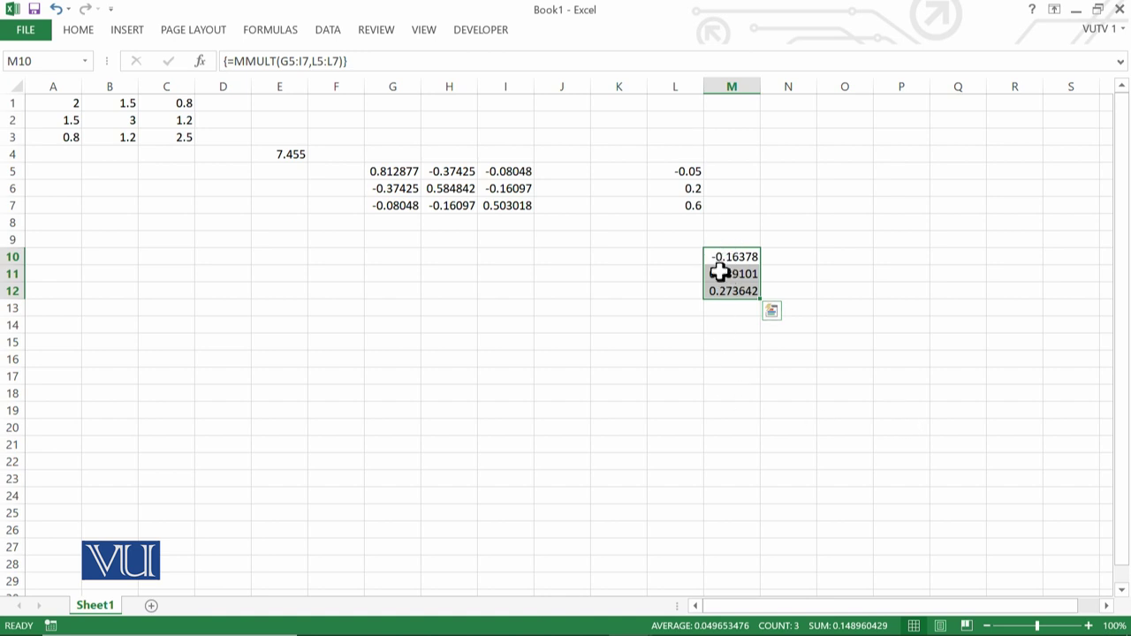
Switch to the multivariate normal distribution slide and annotate the dimensions for multiplying the 1x3 transposed deviation vector by the 3x1 product.
{"action": "mouse_move", "coordinate": [689, 283]}
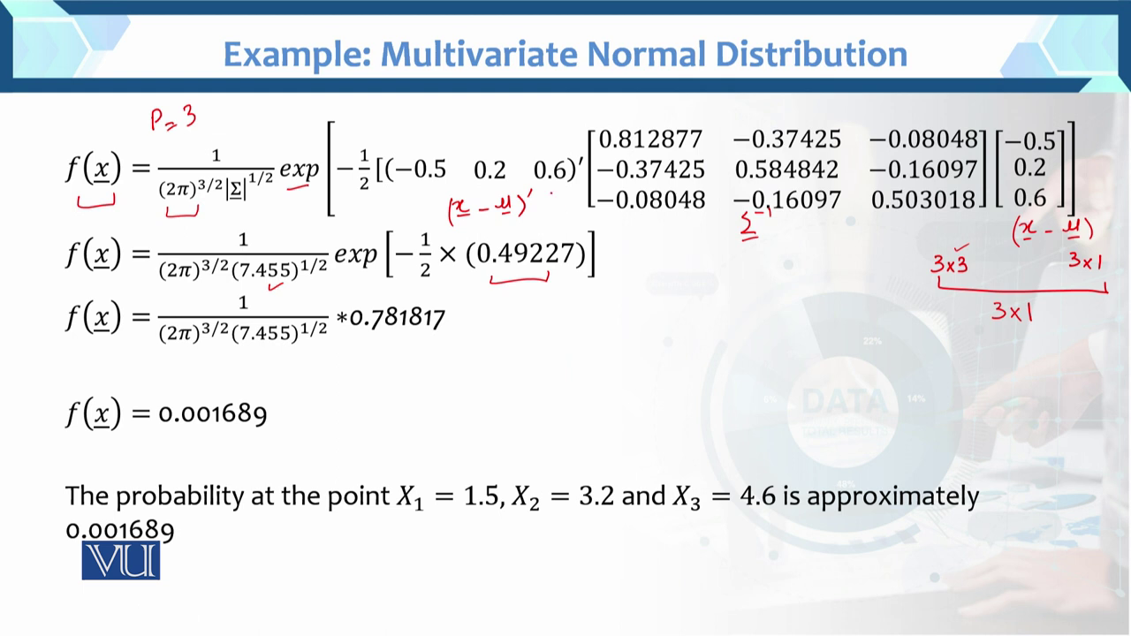
{"action": "left_click_drag", "start_coordinate": [573, 198], "coordinate": [679, 311]}
{"action": "left_click_drag", "start_coordinate": [737, 330], "coordinate": [738, 343]}
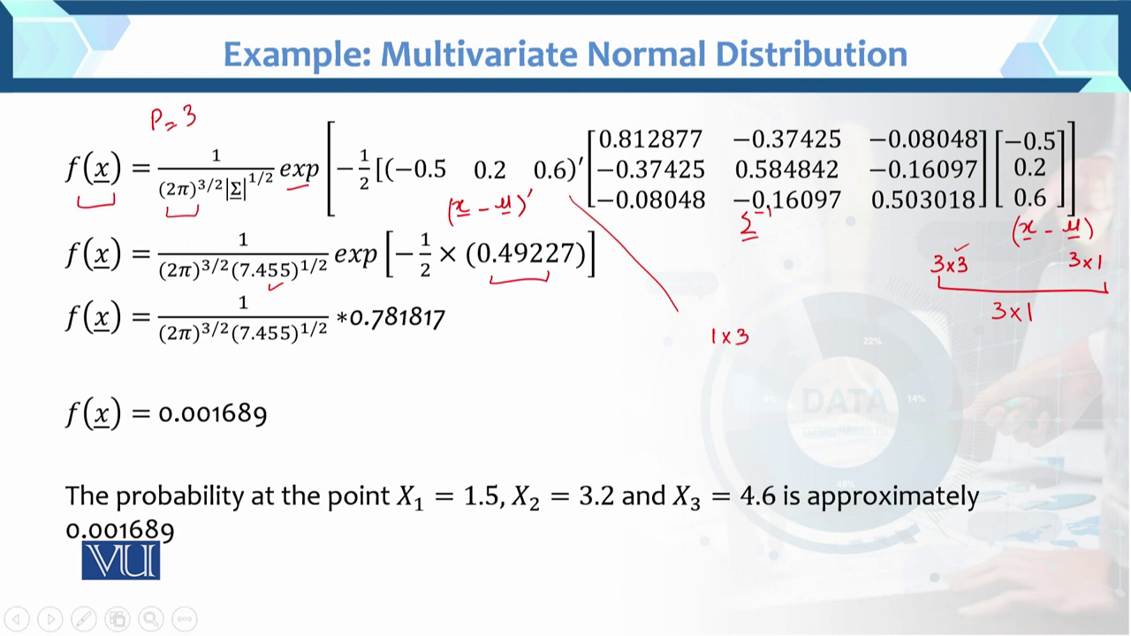
{"action": "left_click_drag", "start_coordinate": [836, 331], "coordinate": [851, 342]}
{"action": "mouse_move", "coordinate": [714, 353]}
{"action": "left_mouse_down"}
{"action": "mouse_move", "coordinate": [716, 369]}
{"action": "mouse_move", "coordinate": [880, 370]}
{"action": "mouse_move", "coordinate": [879, 359]}
{"action": "left_mouse_up"}
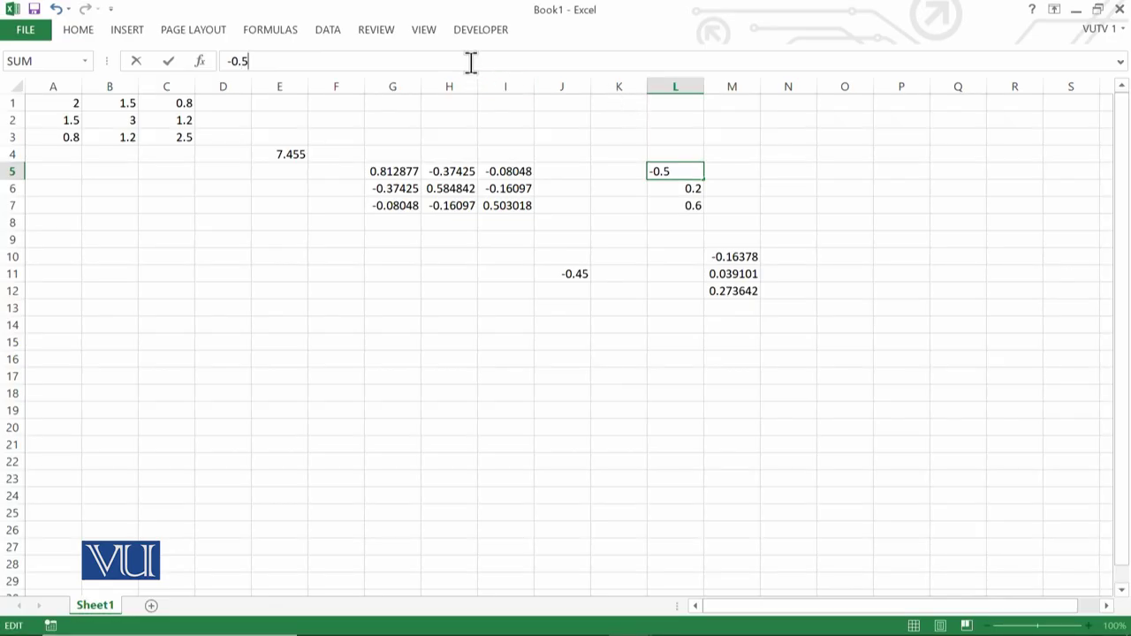
Switch back to the Excel workbook, correct cell L5 to -0.5 and enter the row vector -0.5, 0.2 and 0.6 in J11 to L11.
{"action": "key", "text": "Return"}
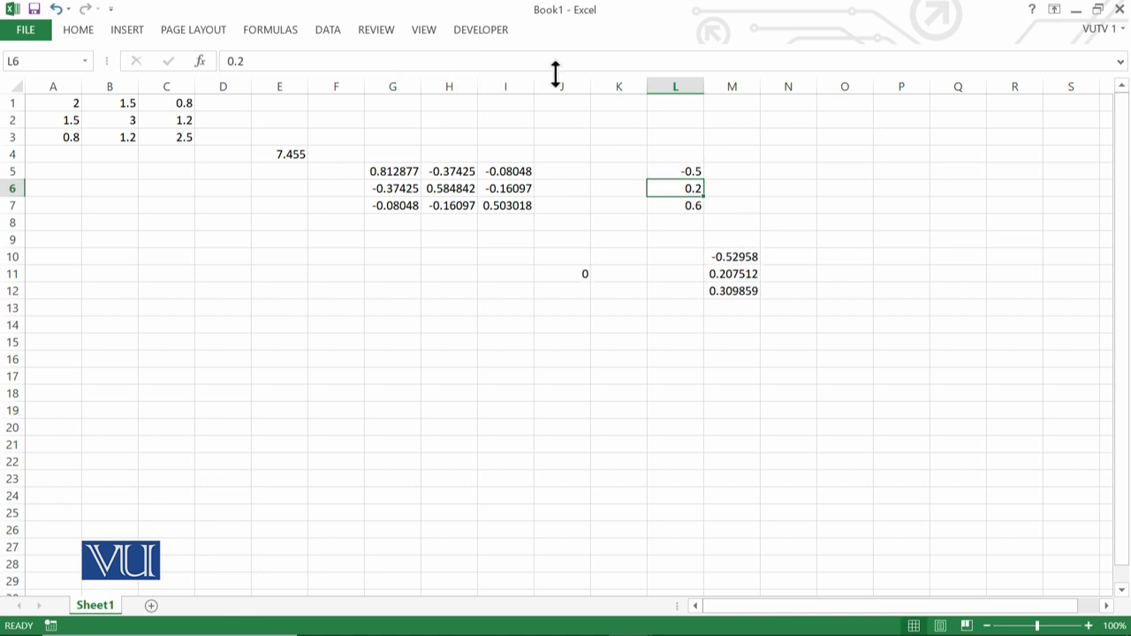
{"action": "left_click", "coordinate": [564, 273]}
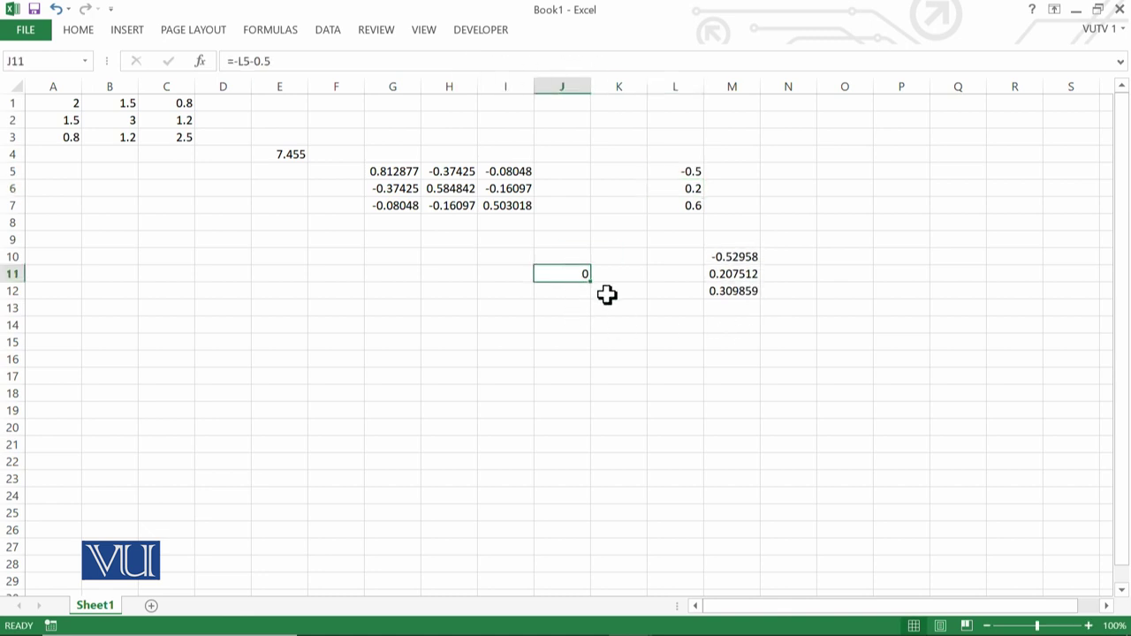
{"action": "key", "text": "BackSpace"}
{"action": "type", "text": "-.5"}
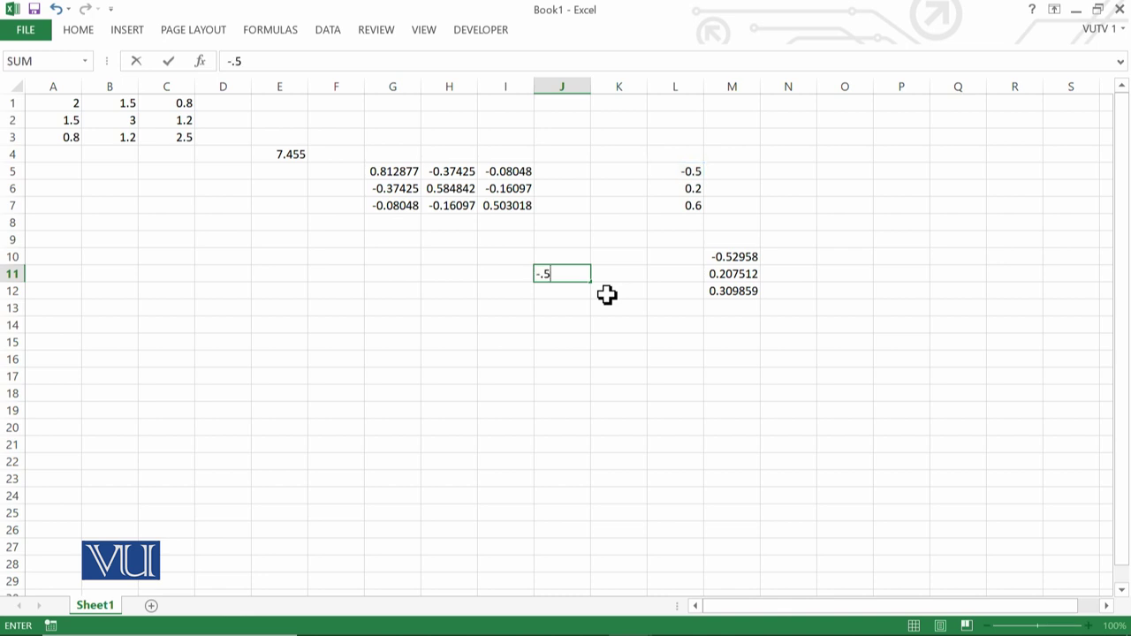
{"action": "key", "text": "Tab"}
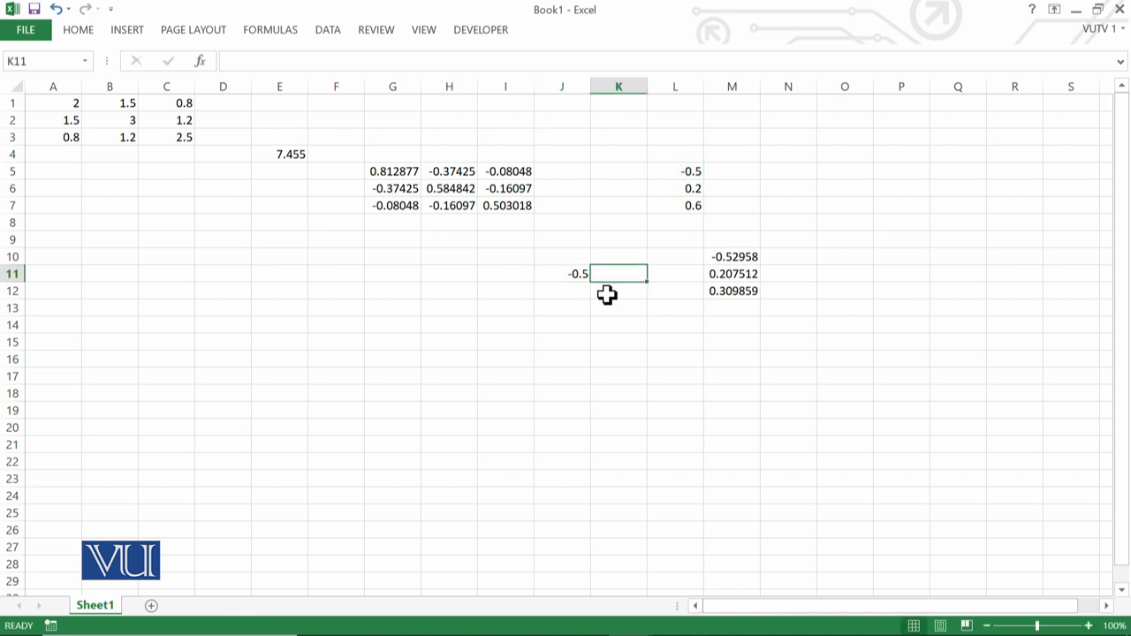
{"action": "type", "text": ".2"}
{"action": "key", "text": "Tab"}
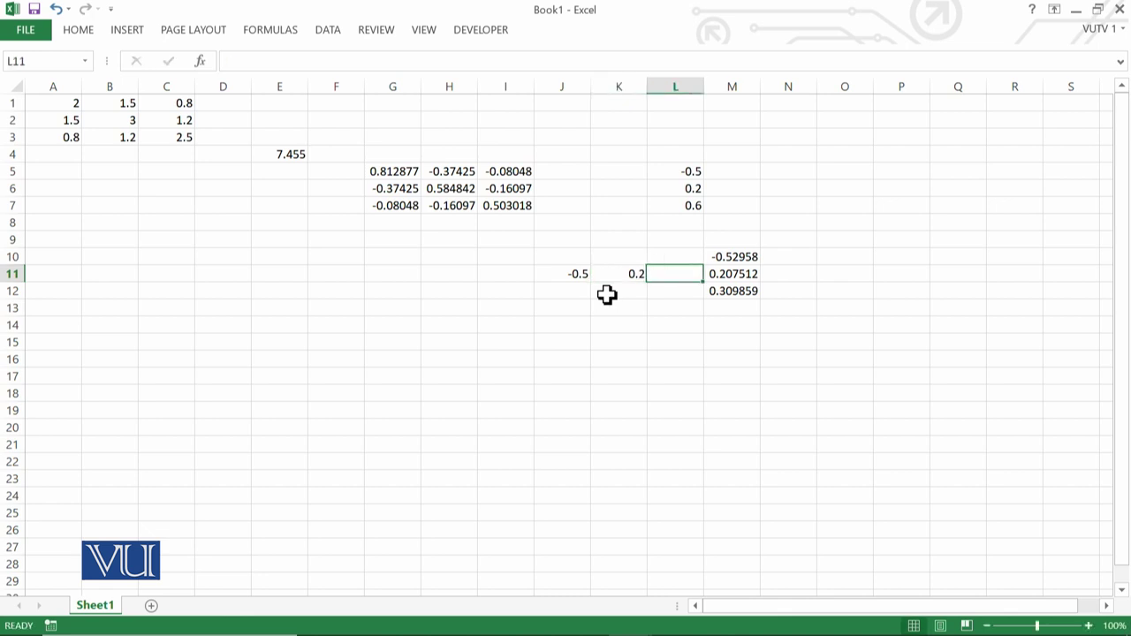
{"action": "type", "text": ".6"}
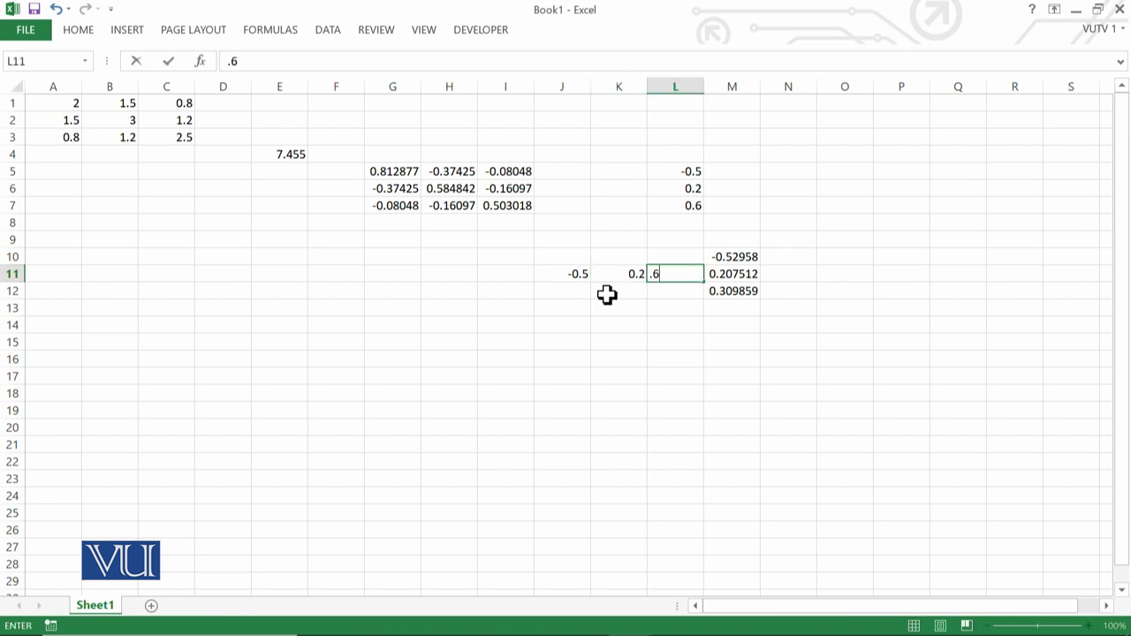
{"action": "key", "text": "Return"}
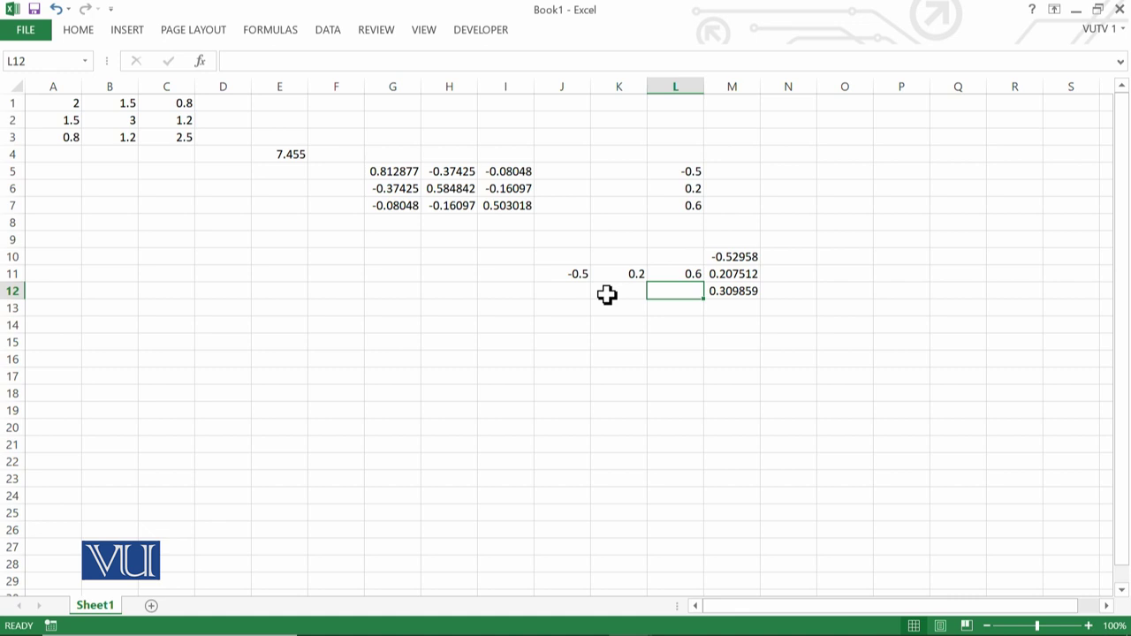
Multiply the row vector by the product column in cell L14 with the array formula =MMULT(J11:L11,M10:M12).
{"action": "left_click", "coordinate": [681, 327]}
{"action": "type", "text": "=mm"}
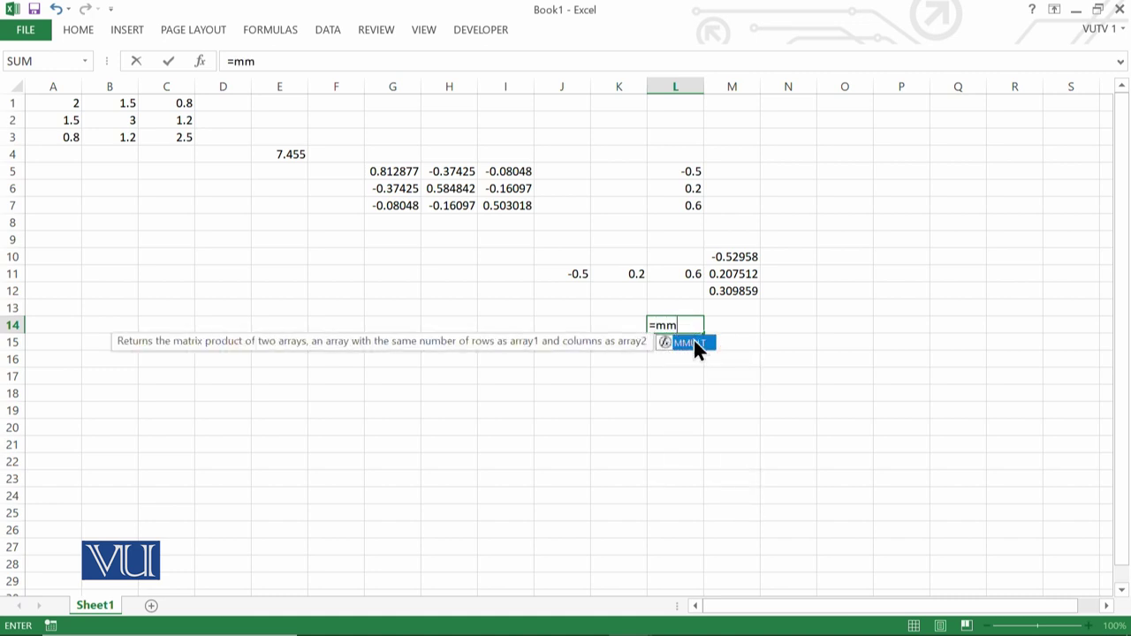
{"action": "double_click", "coordinate": [694, 342]}
{"action": "left_click_drag", "start_coordinate": [574, 274], "coordinate": [676, 276]}
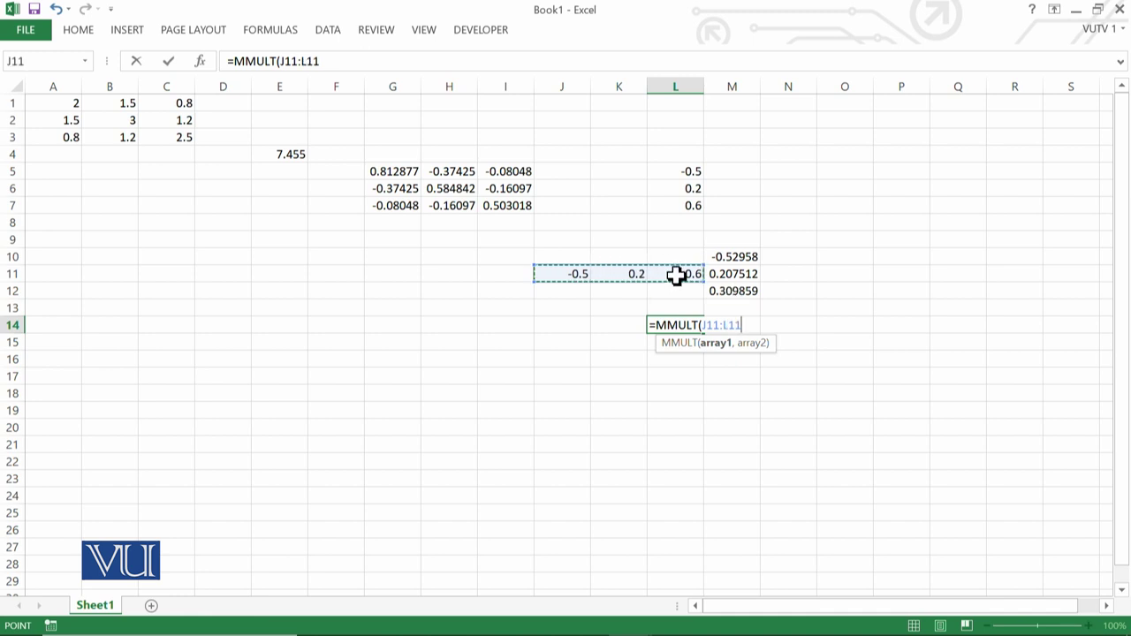
{"action": "type", "text": ","}
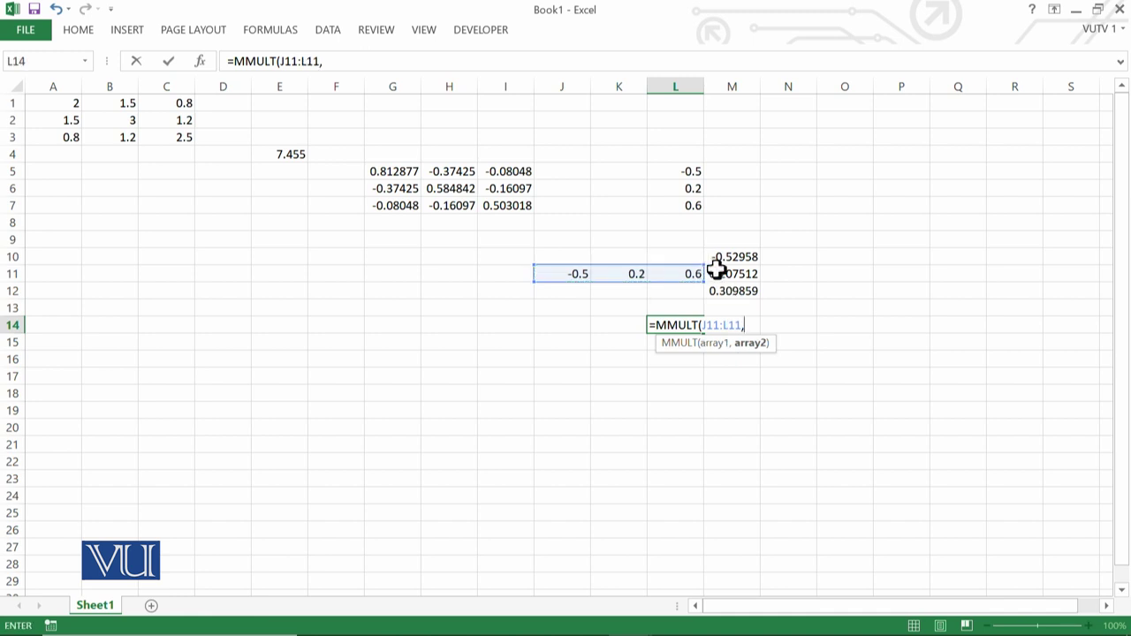
{"action": "left_click_drag", "start_coordinate": [737, 257], "coordinate": [736, 281]}
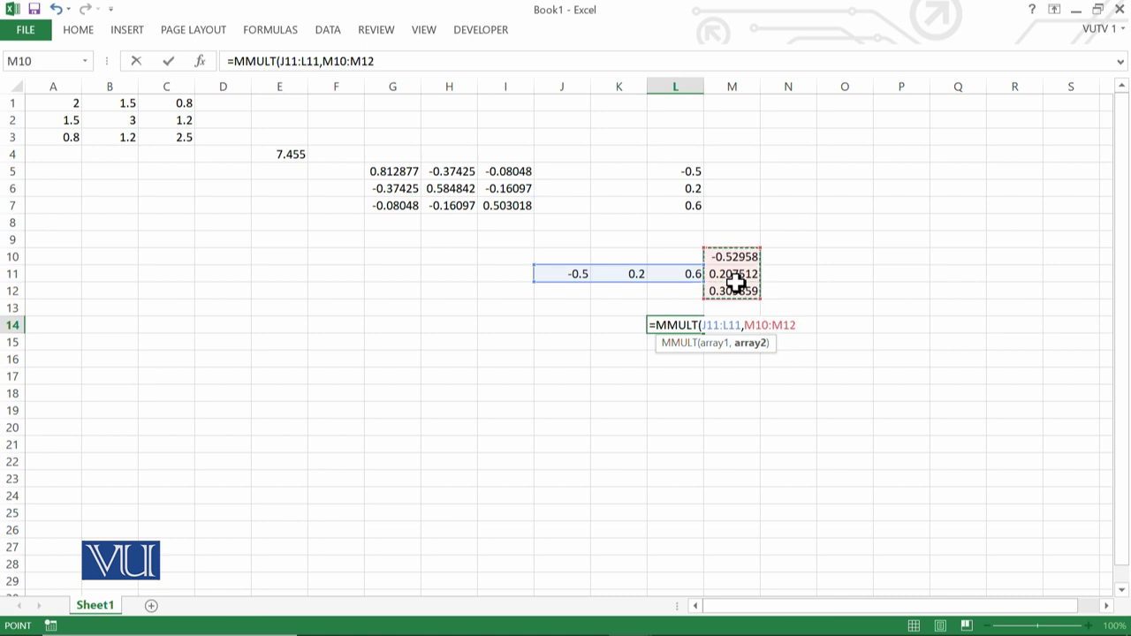
{"action": "type", "text": ")"}
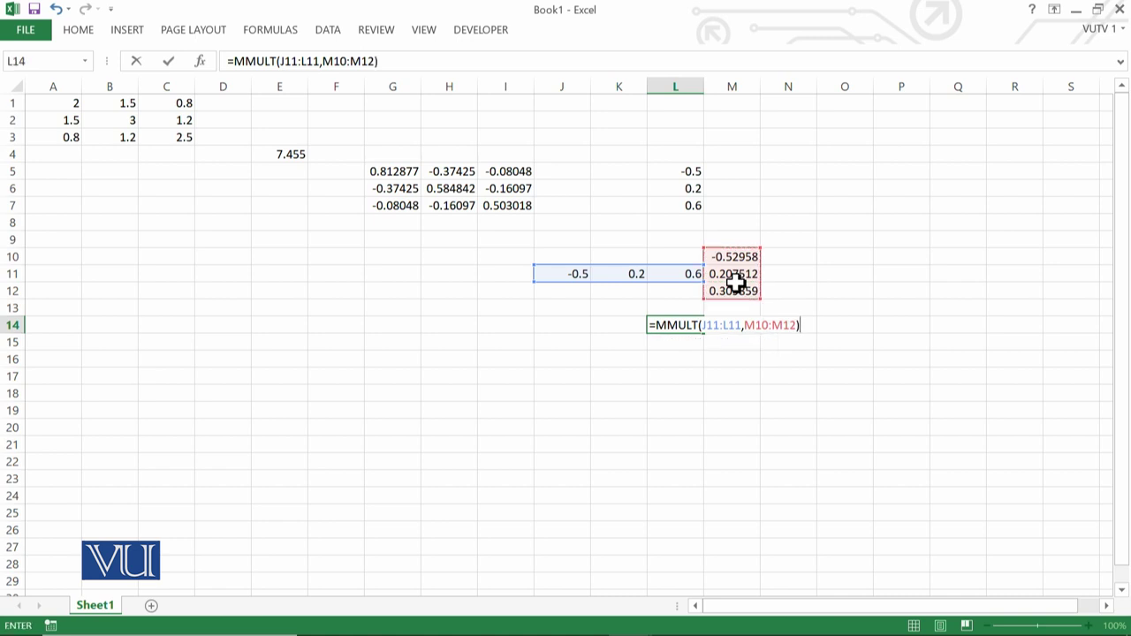
{"action": "key", "text": "ctrl+shift+Return"}
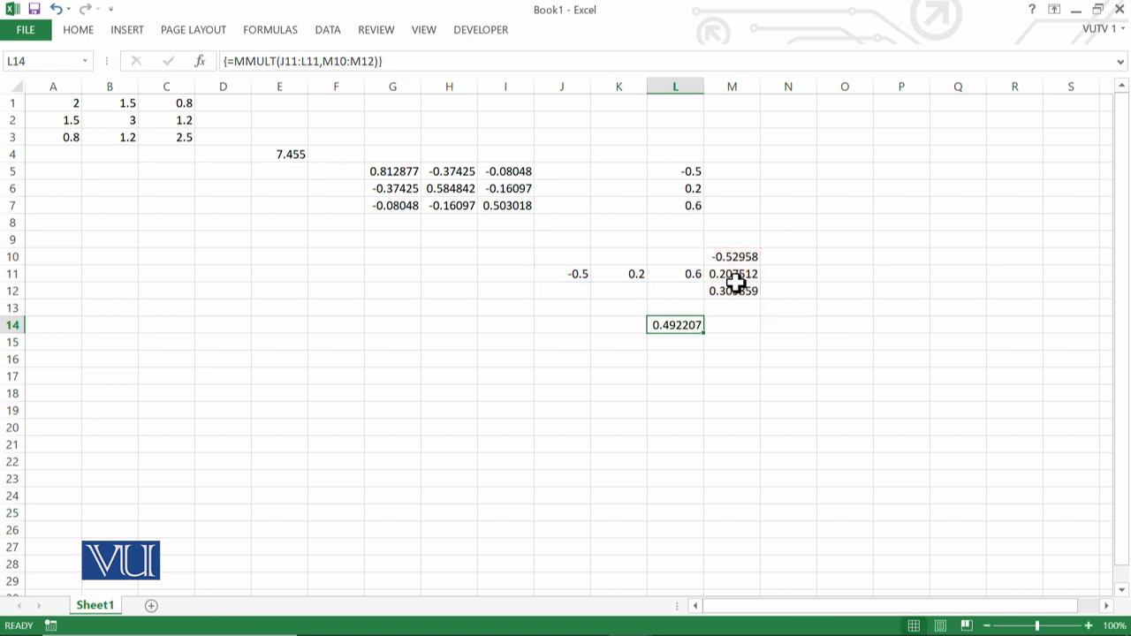